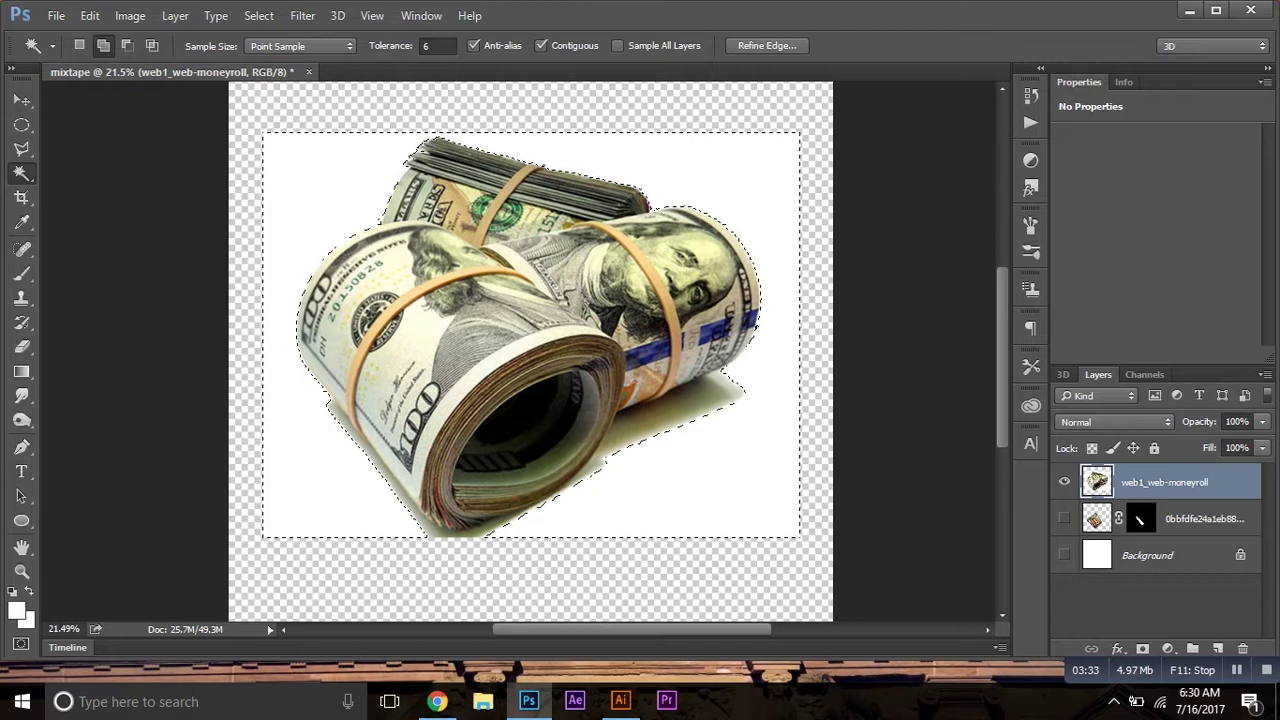
# Clear the selected white background around the money roll.
pyautogui.press('Delete')
pyautogui.write('15')
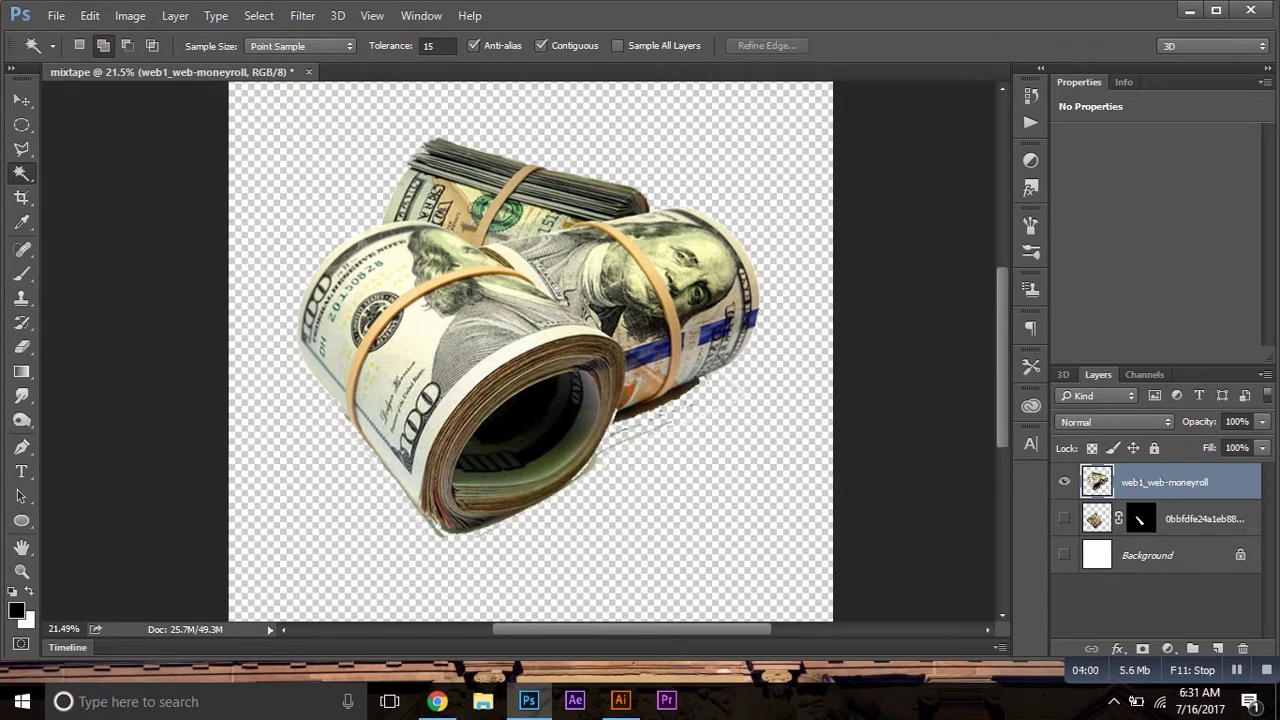
pyautogui.press('e')
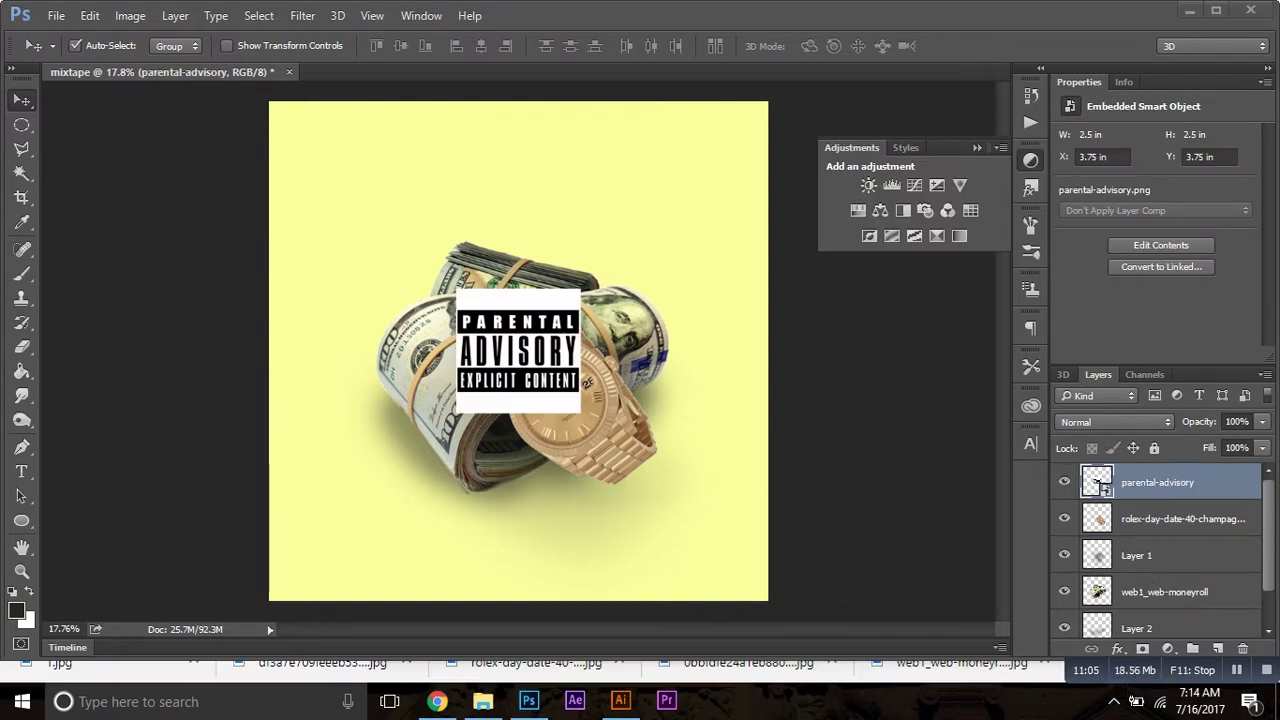
# Trace the PARENTAL band with the Polygonal Lasso and copy it to its own layer.
pyautogui.scroll(3, 545, 361)
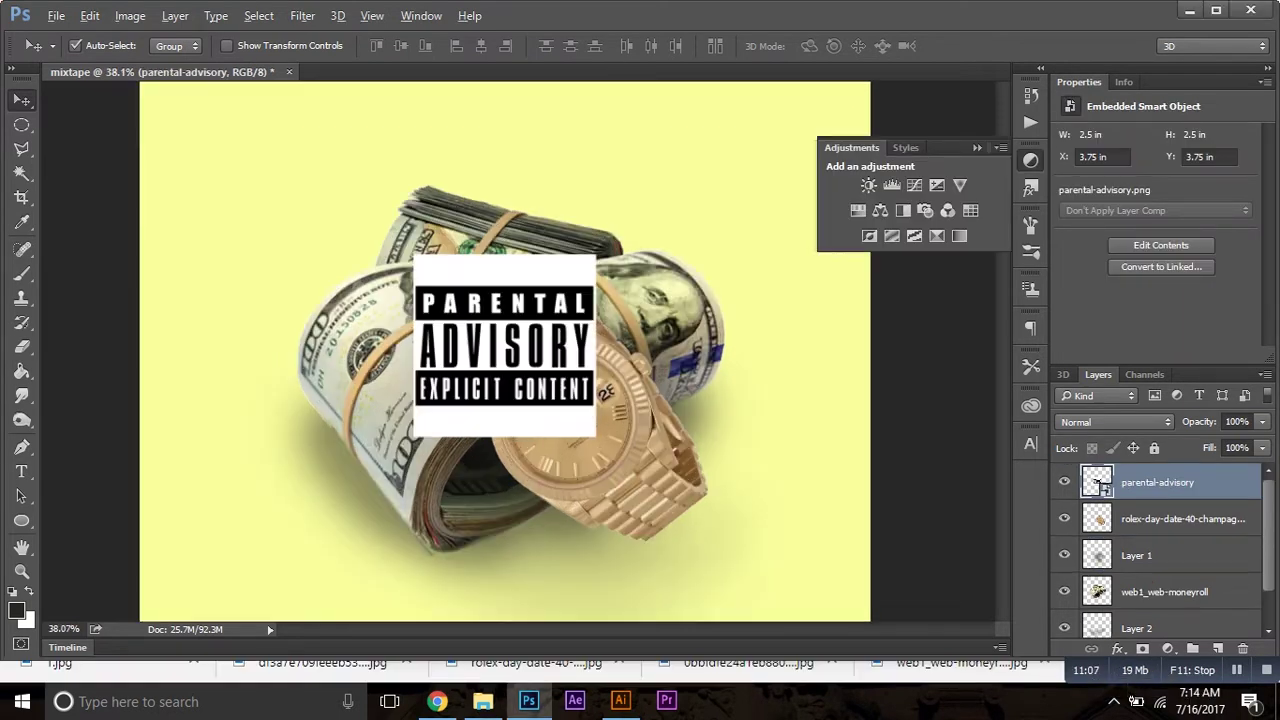
pyautogui.scroll(2, 531, 368)
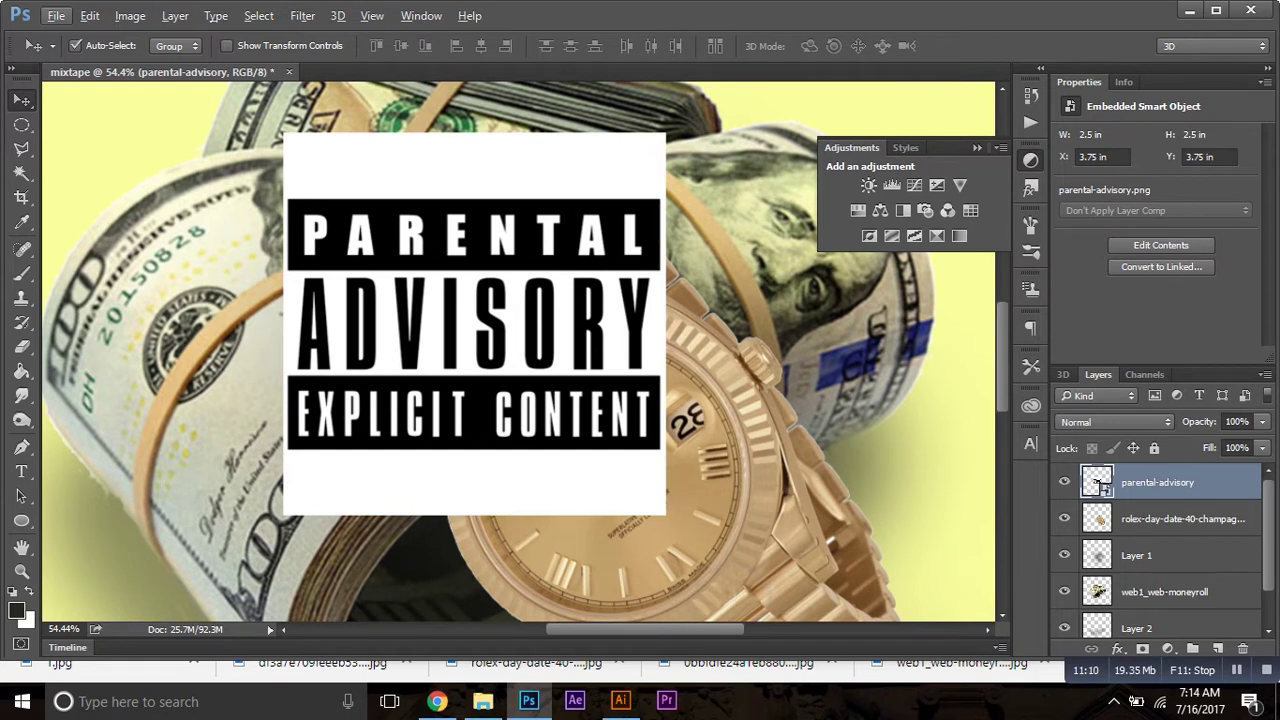
pyautogui.press('l')
pyautogui.click(301, 207)
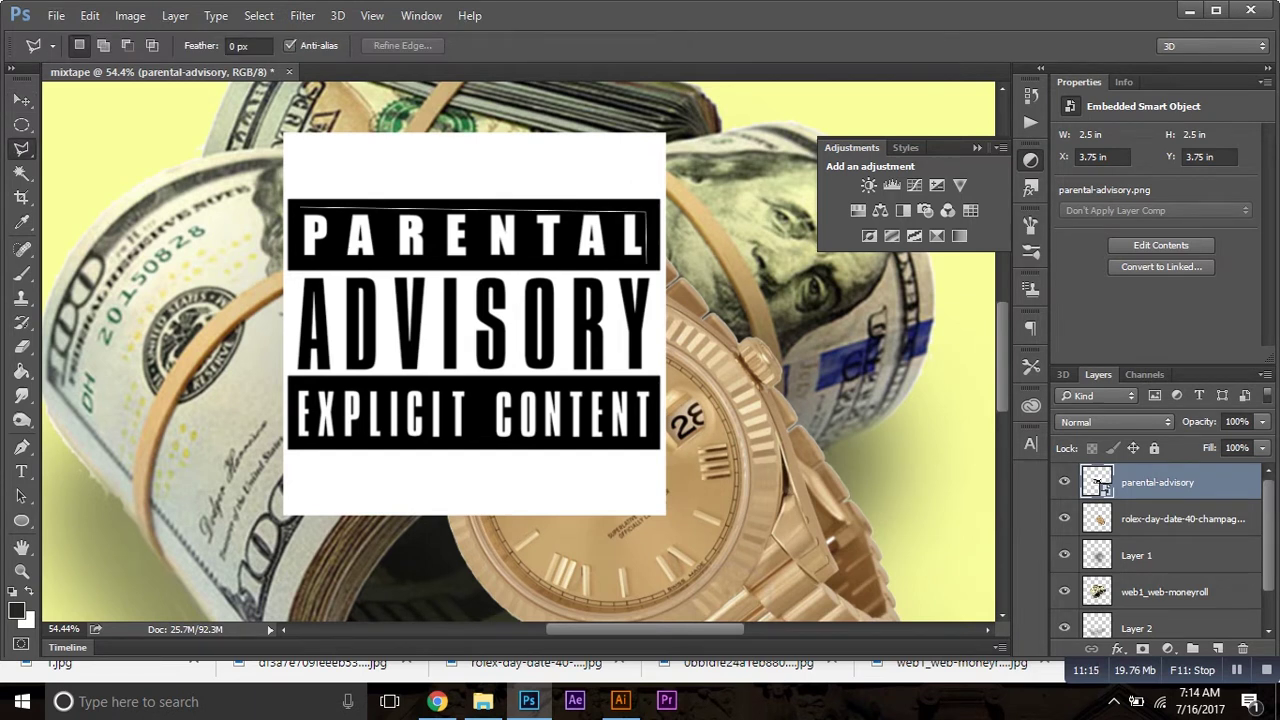
pyautogui.hotkey('ctrl', 'shift', 'alt', 'n')
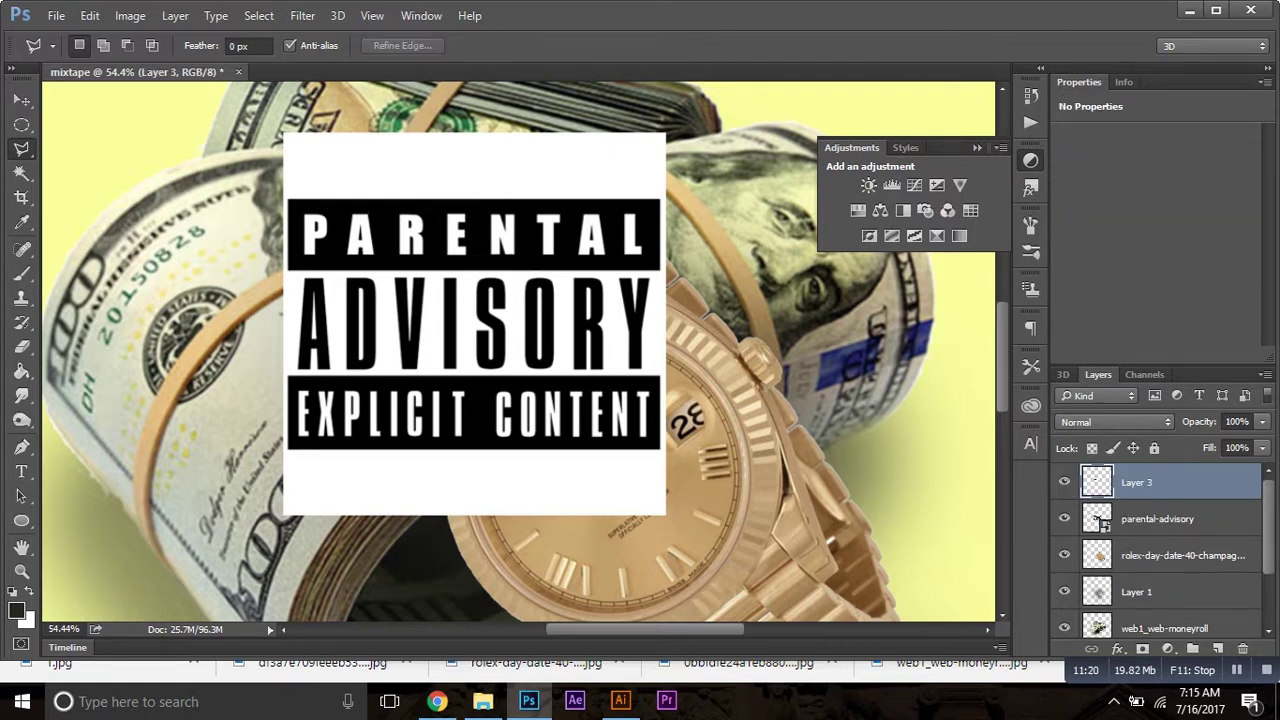
# Copy the EXPLICIT CONTENT band from the label onto its own layer.
pyautogui.click(1157, 518)
pyautogui.click(290, 381)
pyautogui.click(652, 387)
pyautogui.click(656, 447)
pyautogui.click(290, 447)
pyautogui.click(290, 381)
pyautogui.hotkey('ctrl', 'shift', 'alt', 'n')
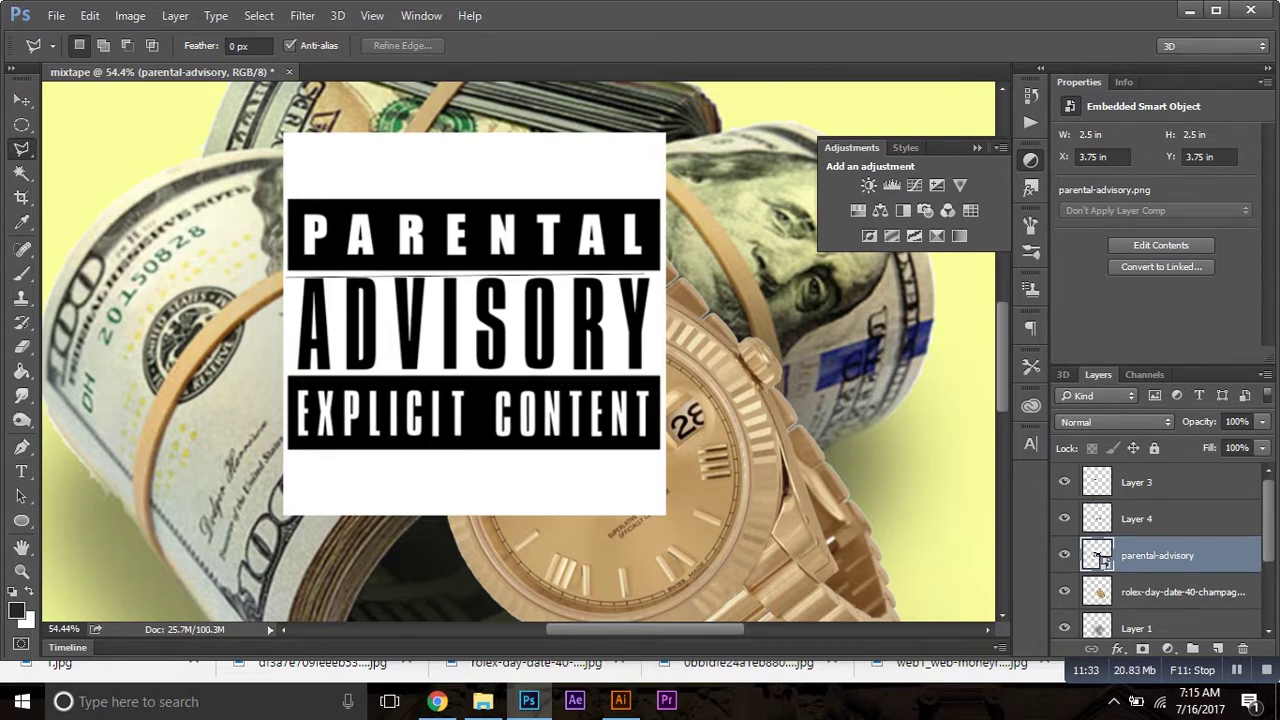
# Copy the ADVISORY band onto its own layer.
pyautogui.click(294, 274)
pyautogui.click(294, 370)
pyautogui.click(657, 372)
pyautogui.click(657, 274)
pyautogui.hotkey('ctrl', 'shift', 'alt', 'n')
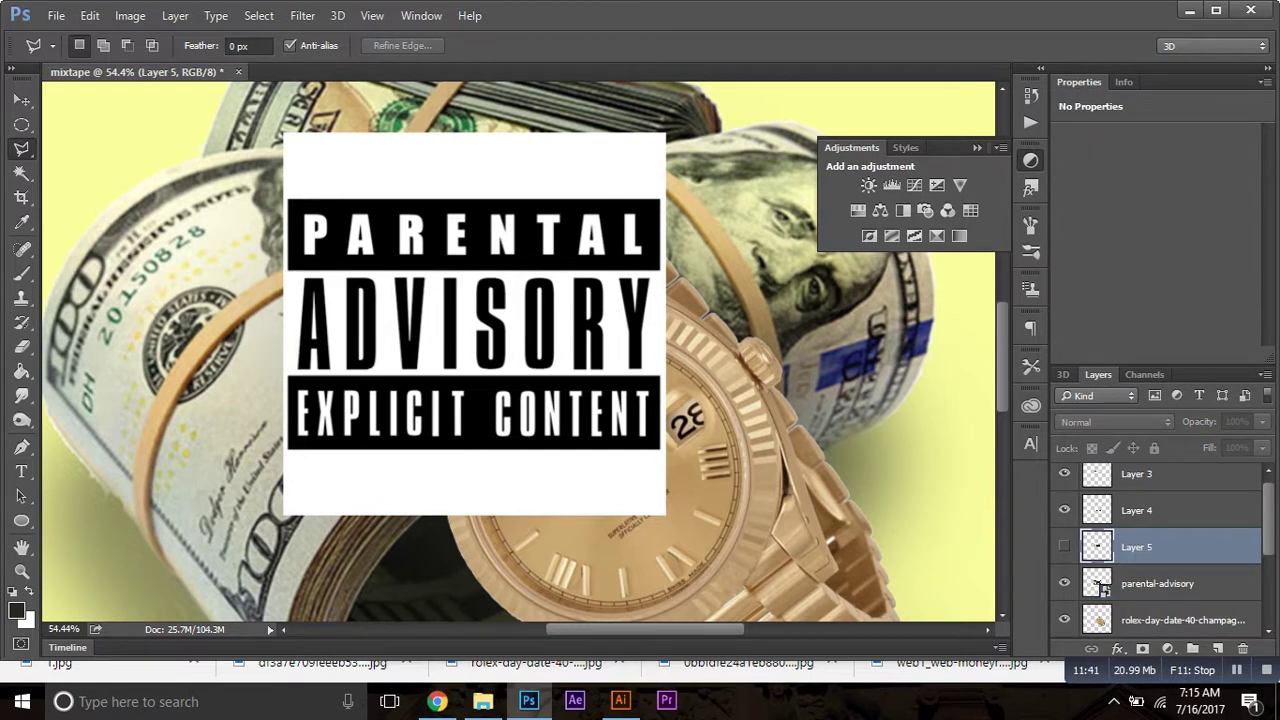
# Hide the original parental-advisory label and the EXPLICIT CONTENT layer.
pyautogui.click(1064, 591)
pyautogui.click(1064, 518)
pyautogui.click(1180, 482)
# Delete the black backing behind PARENTAL using a Color Range selection.
pyautogui.click(258, 15)
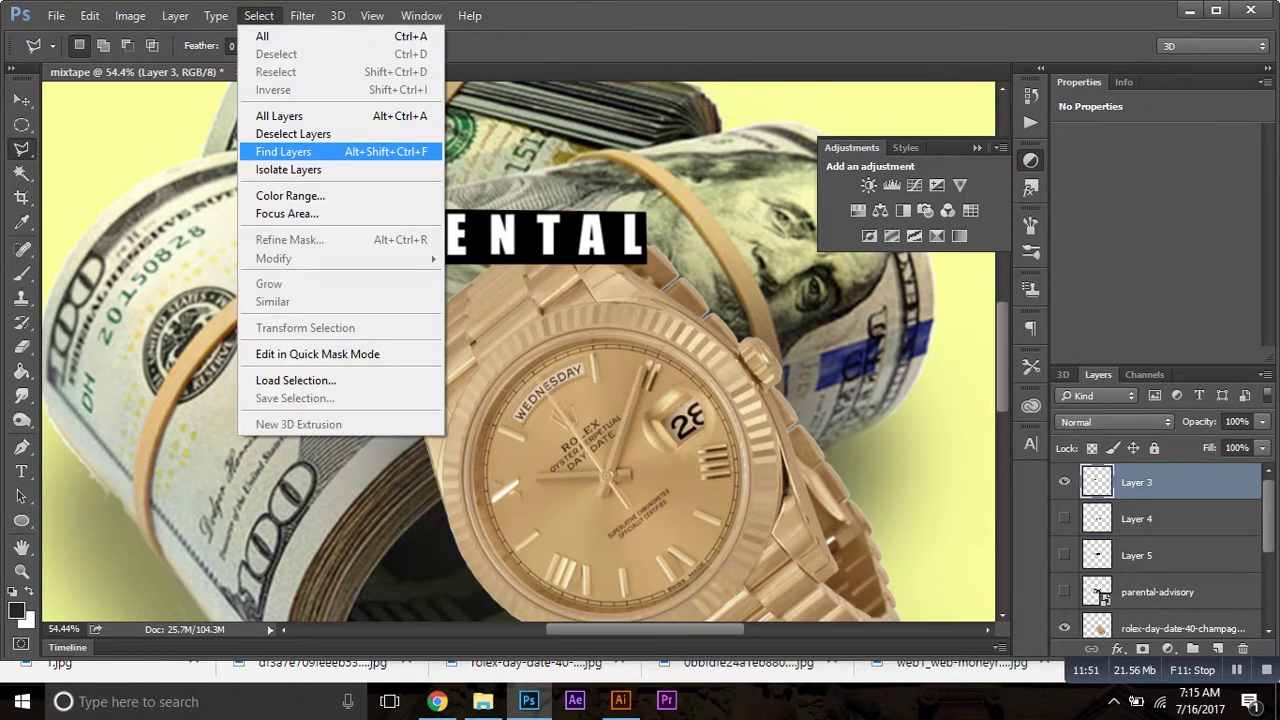
pyautogui.click(290, 195)
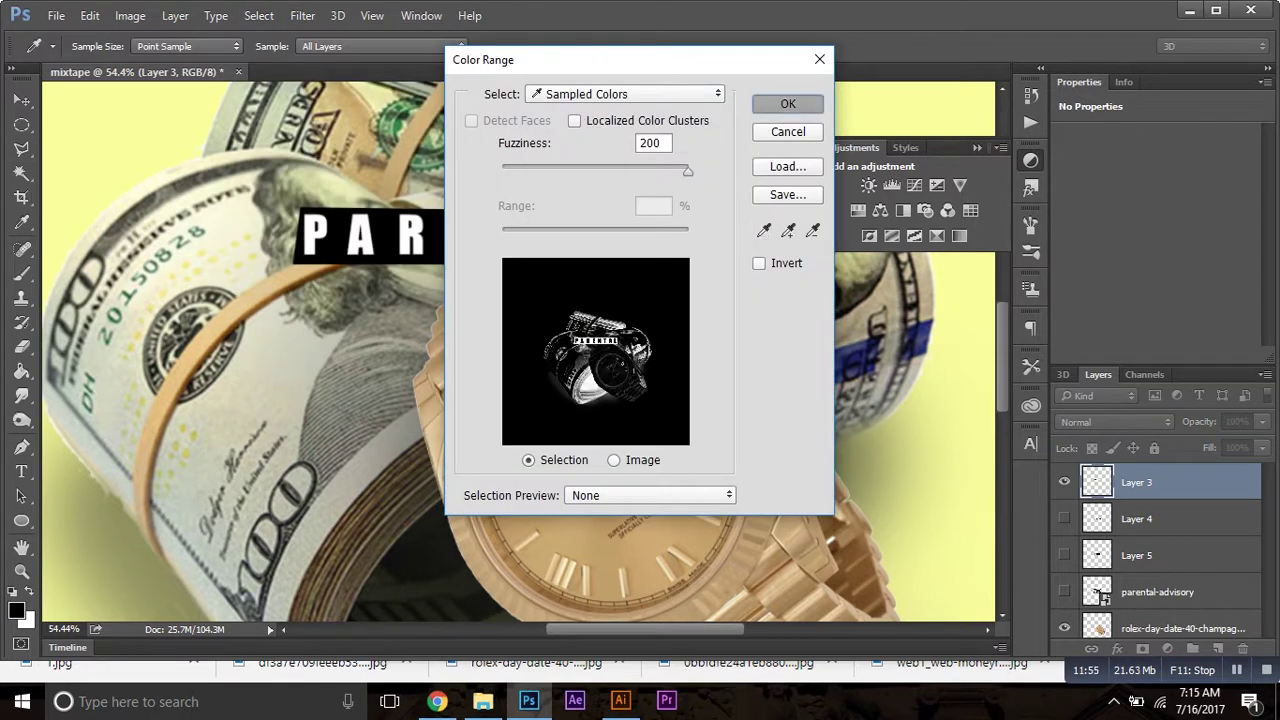
pyautogui.click(787, 103)
pyautogui.press('v')
pyautogui.press('Delete')
pyautogui.hotkey('ctrl', 'd')
# Show the EXPLICIT CONTENT layer and delete its black backing via Color Range.
pyautogui.click(1064, 518)
pyautogui.click(1180, 518)
pyautogui.click(258, 15)
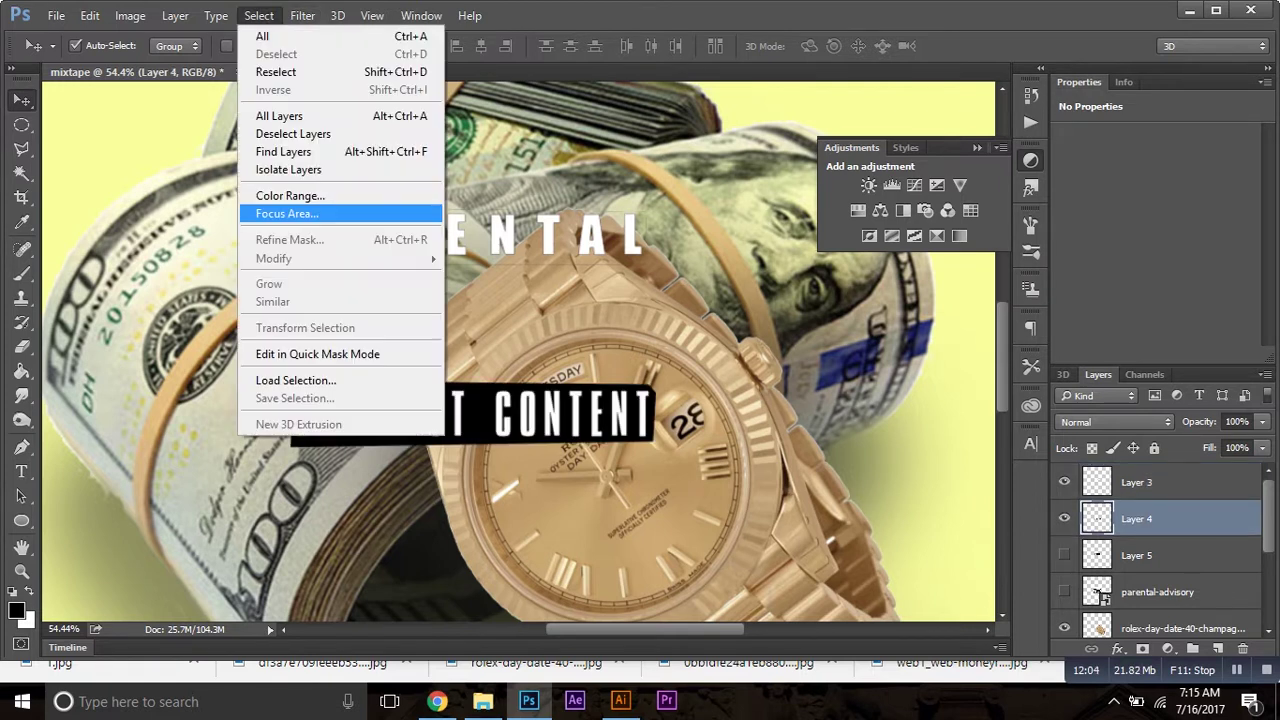
pyautogui.click(290, 195)
pyautogui.click(771, 100)
pyautogui.press('Delete')
# Show and colour-select the ADVISORY layer, then zoom out to the whole cover.
pyautogui.click(1064, 555)
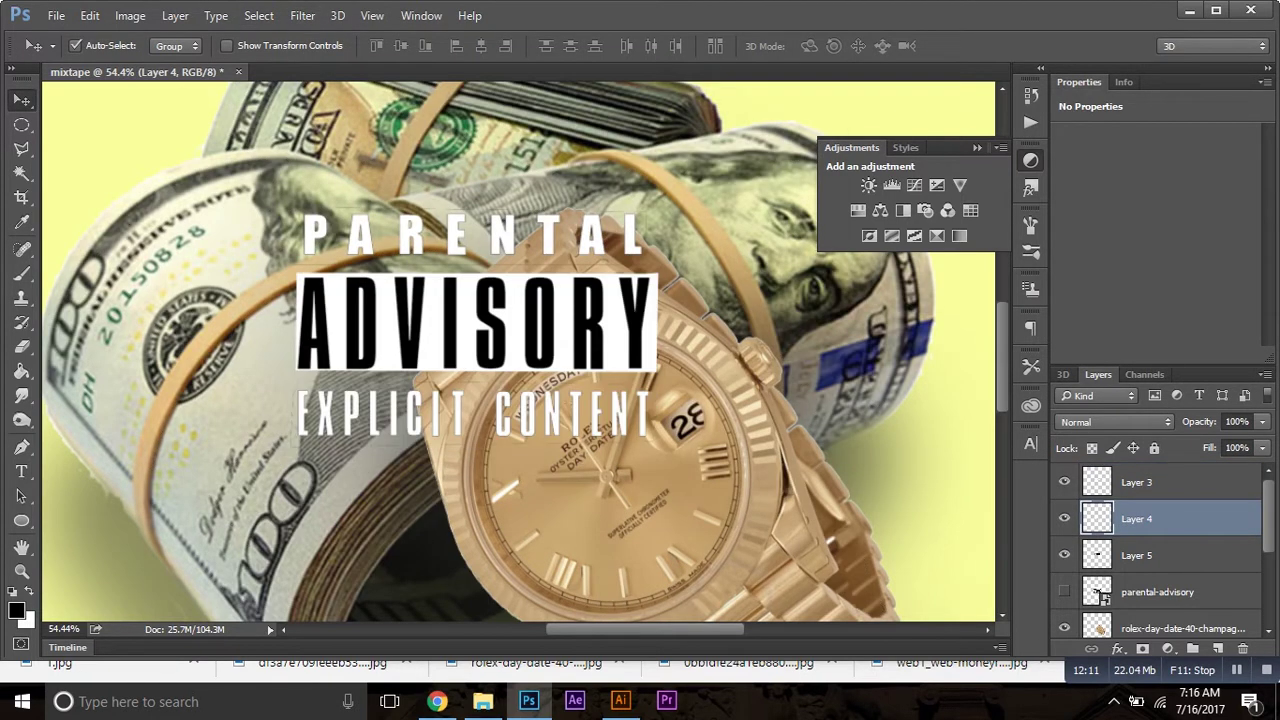
pyautogui.click(1180, 555)
pyautogui.click(258, 15)
pyautogui.click(276, 72)
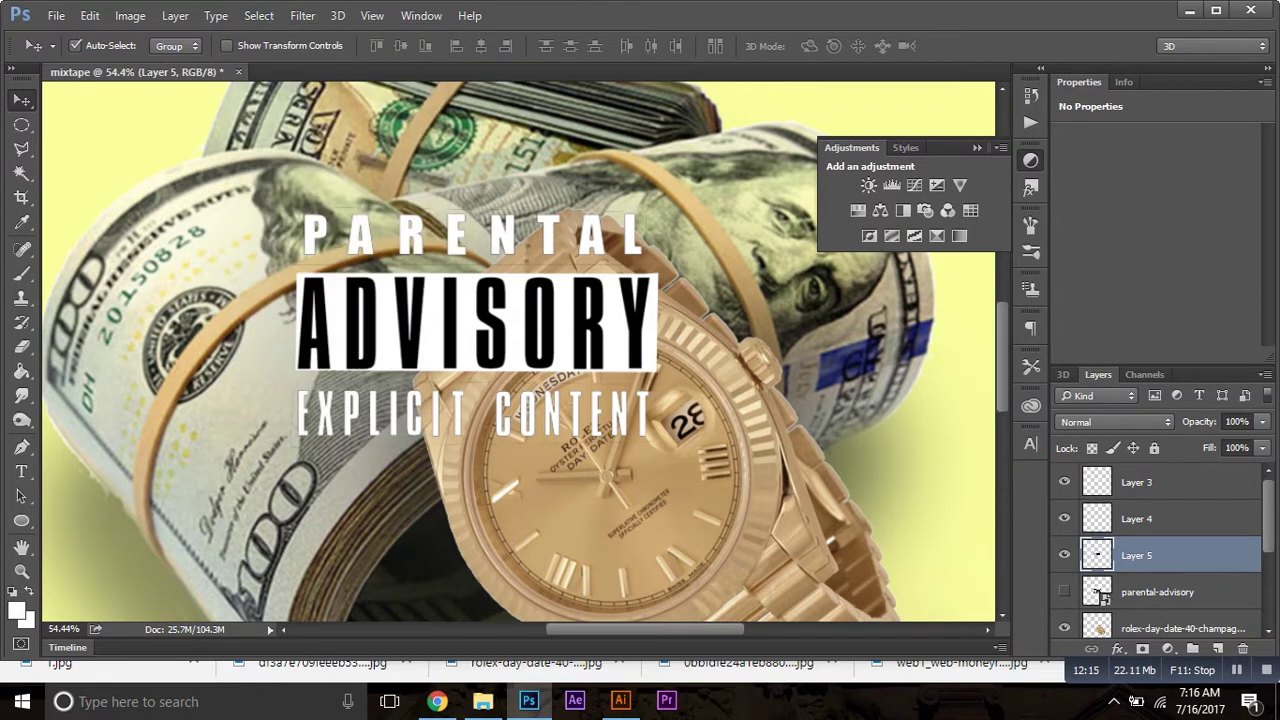
pyautogui.hotkey('ctrl', 'u')
pyautogui.press('Escape')
pyautogui.hotkey('ctrl', '0')
# Move the PARENTAL lettering to the bottom-left corner of the cover.
pyautogui.click(1136, 482)
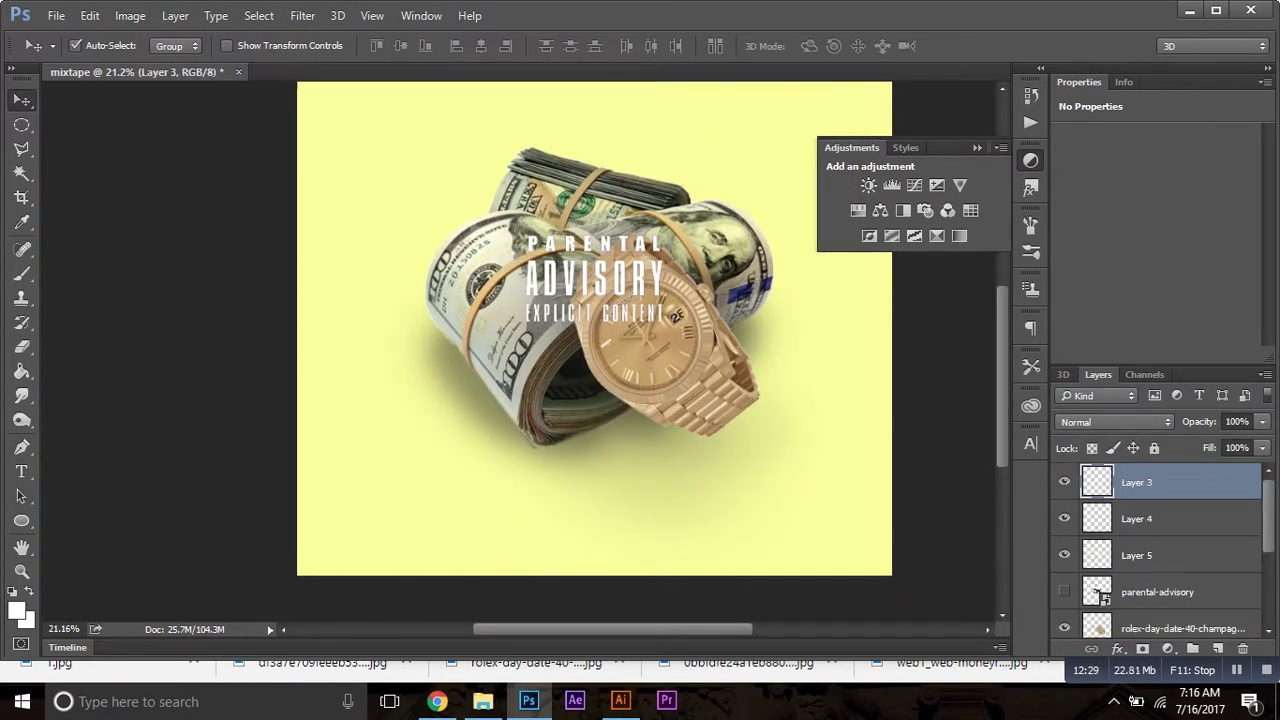
pyautogui.scroll(-3, 1160, 560)
pyautogui.click(1137, 614)
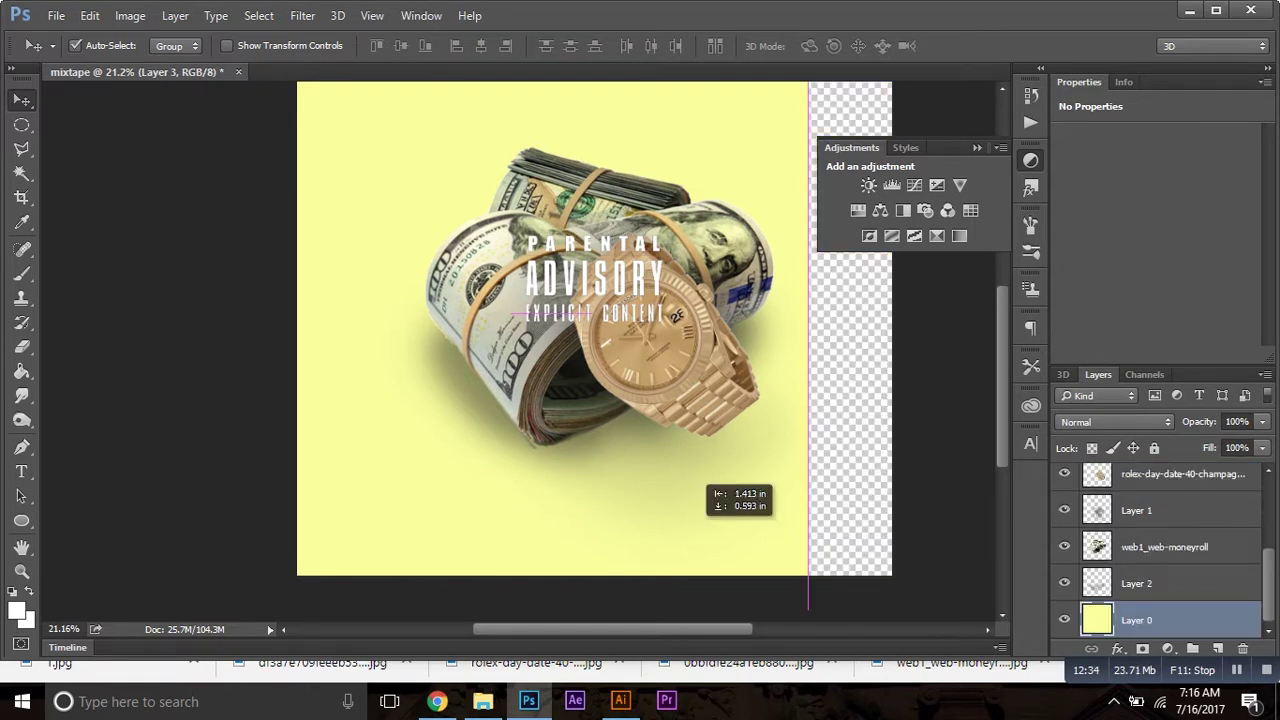
pyautogui.doubleClick(1136, 482)
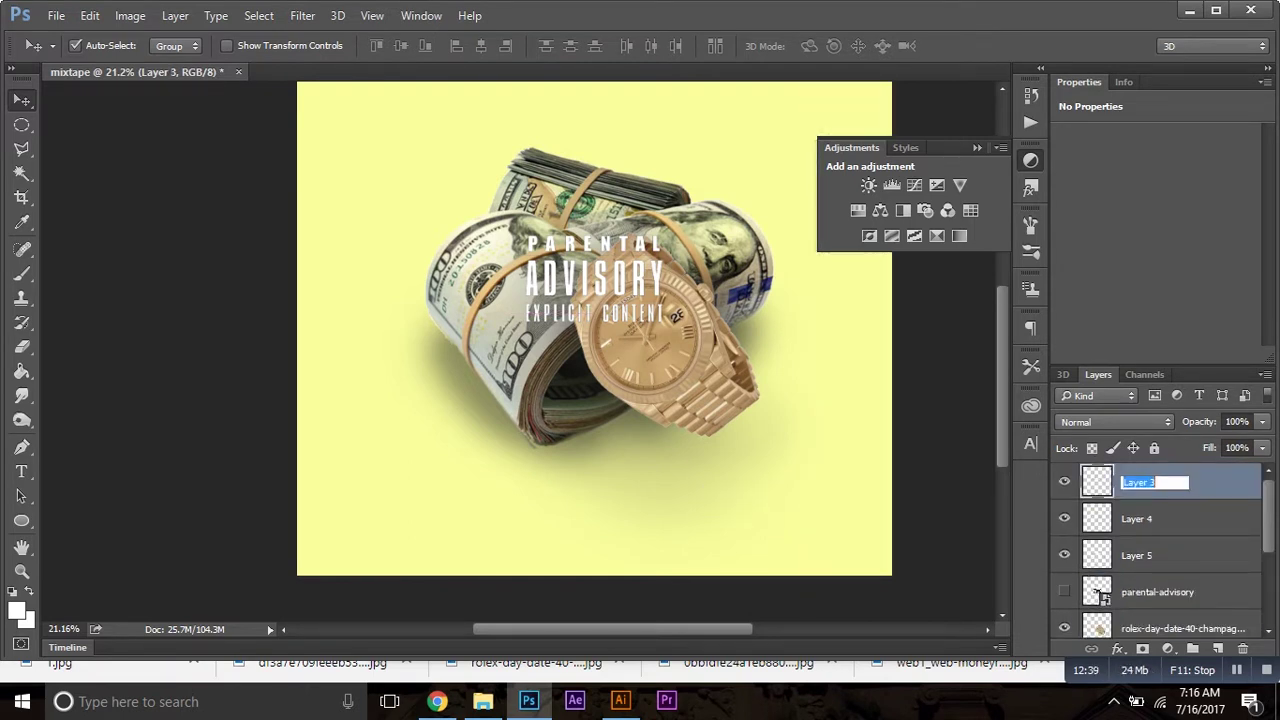
pyautogui.press('Return')
pyautogui.moveTo(595, 243); pyautogui.dragTo(395, 538)
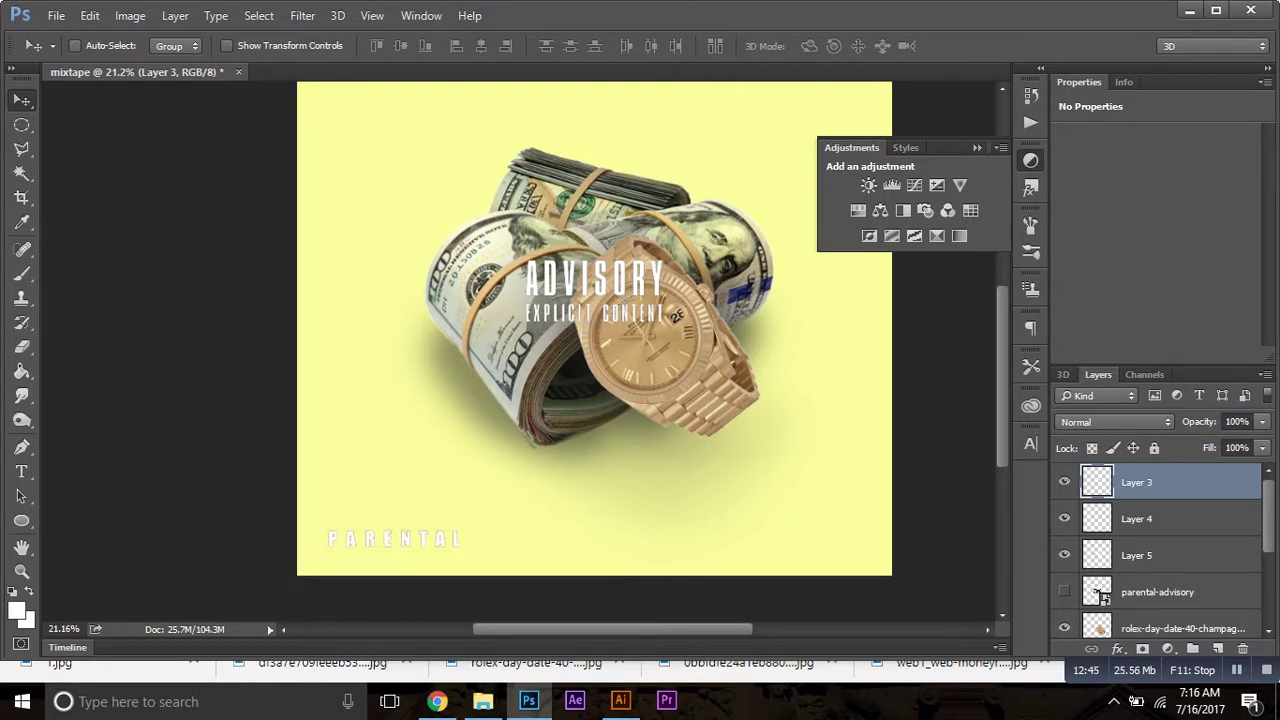
# Add an empty Layer 6 just above the yellow background.
pyautogui.scroll(-3, 1160, 555)
pyautogui.click(1064, 628)
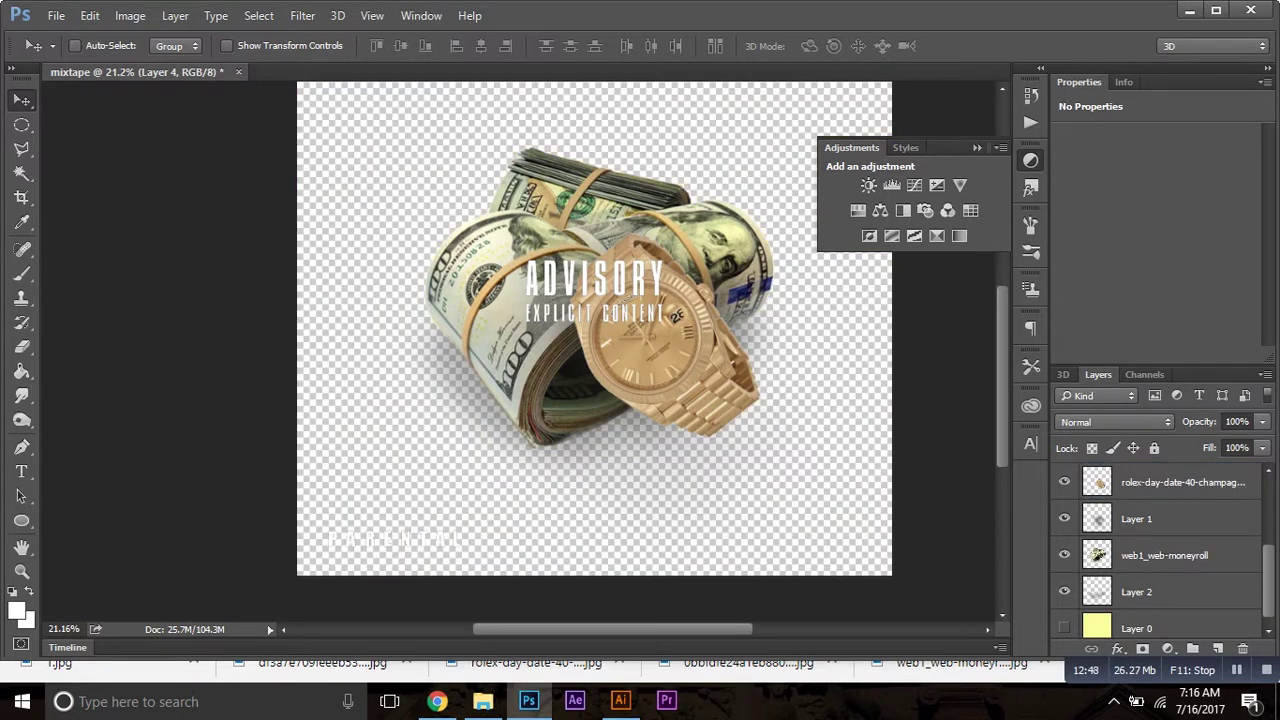
pyautogui.click(1064, 628)
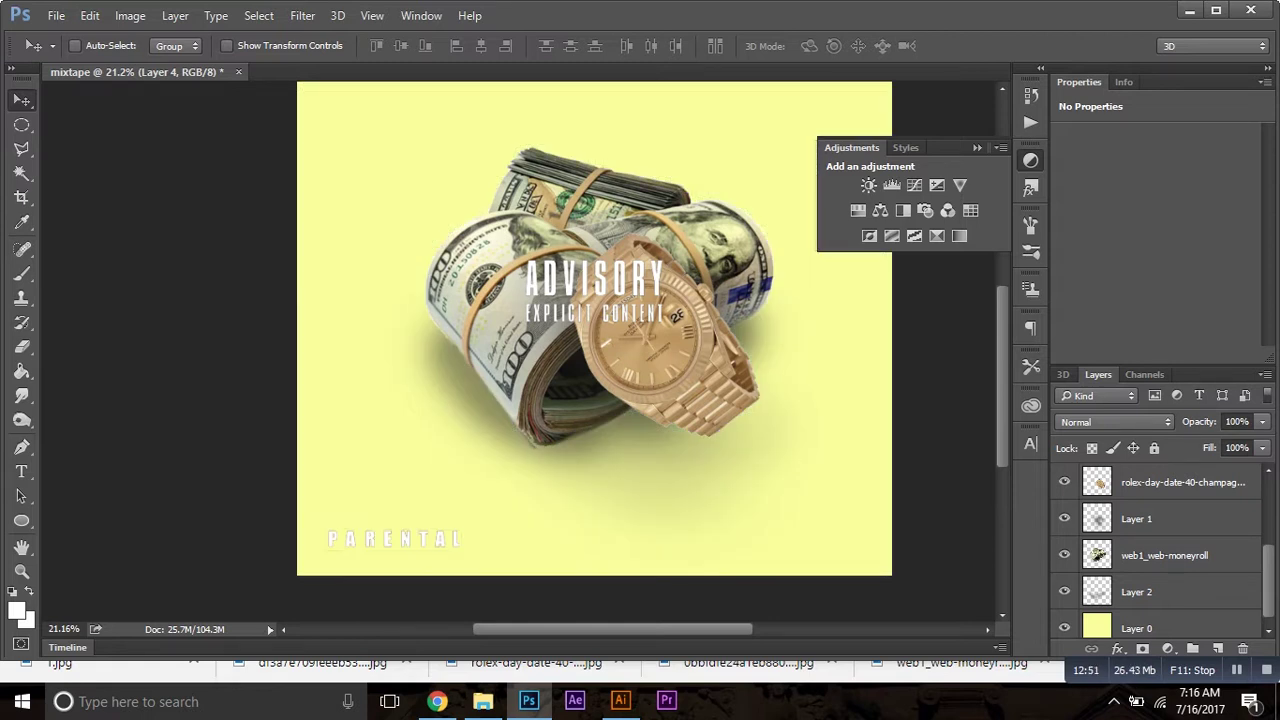
pyautogui.click(1218, 648)
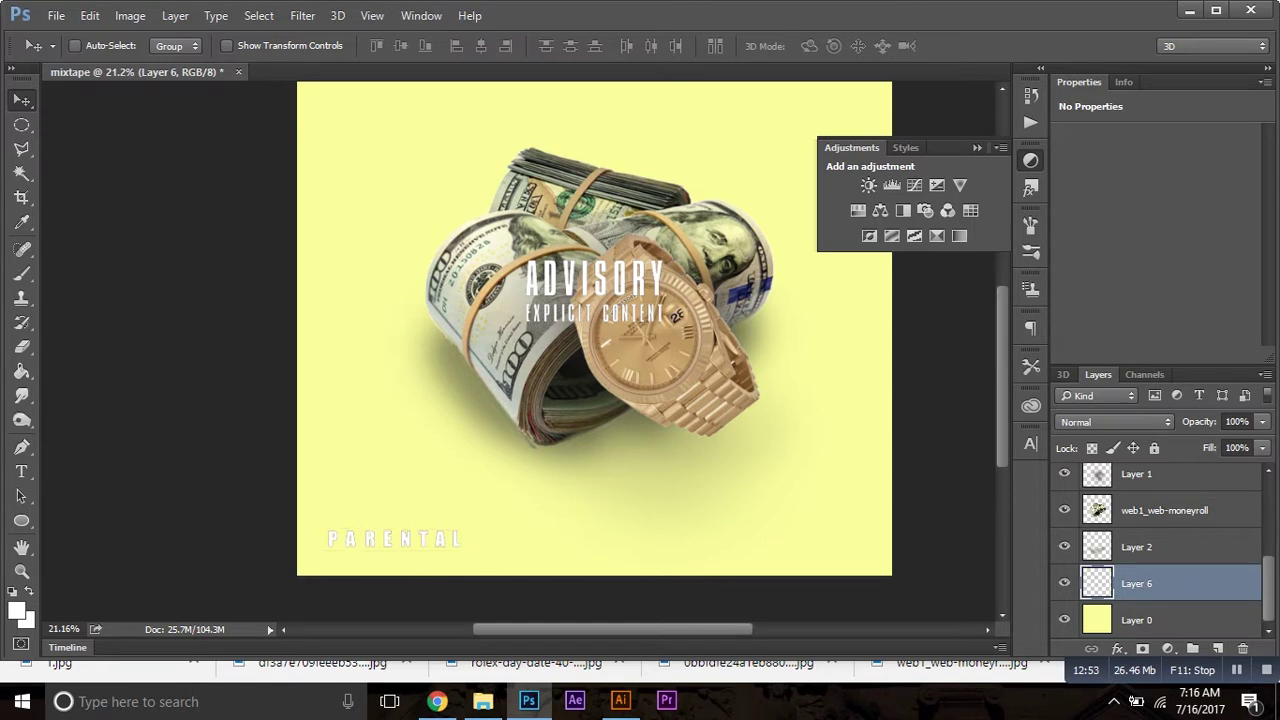
pyautogui.press('g')
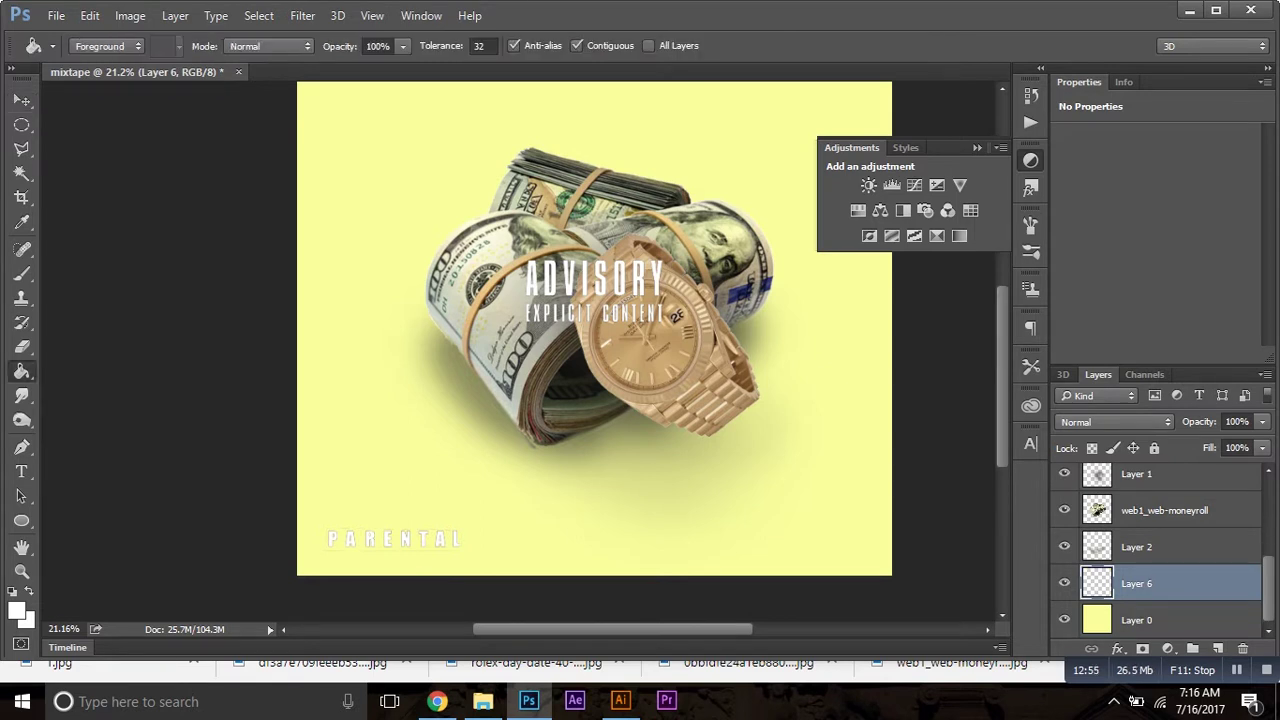
pyautogui.click(16, 611)
pyautogui.write('000000')
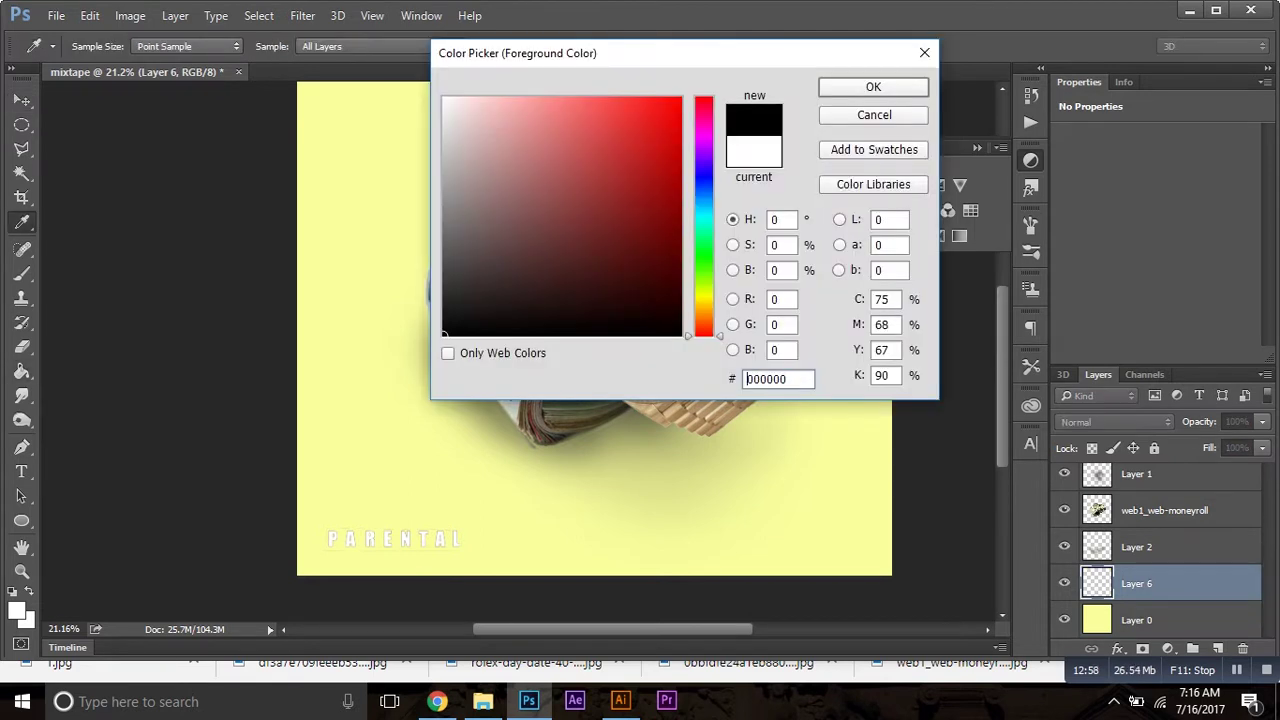
pyautogui.press('Return')
pyautogui.hotkey('alt', 'BackSpace')
pyautogui.press('v')
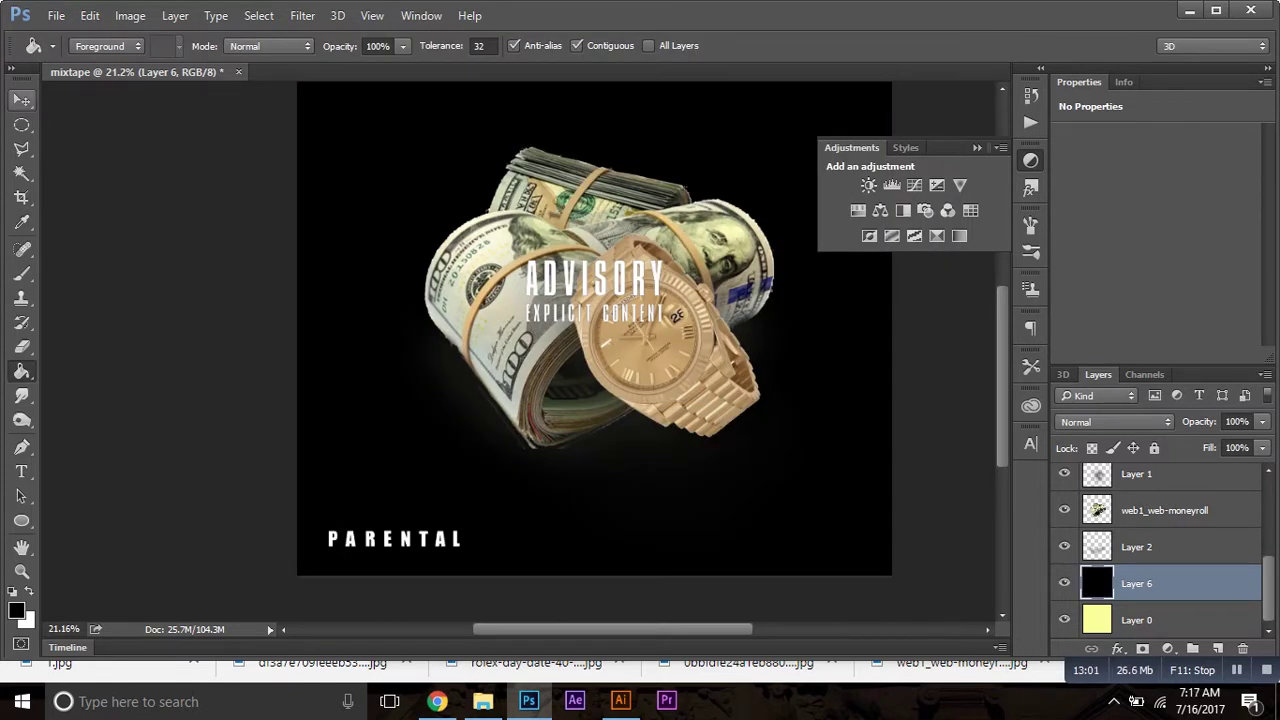
pyautogui.scroll(5, 1098, 596)
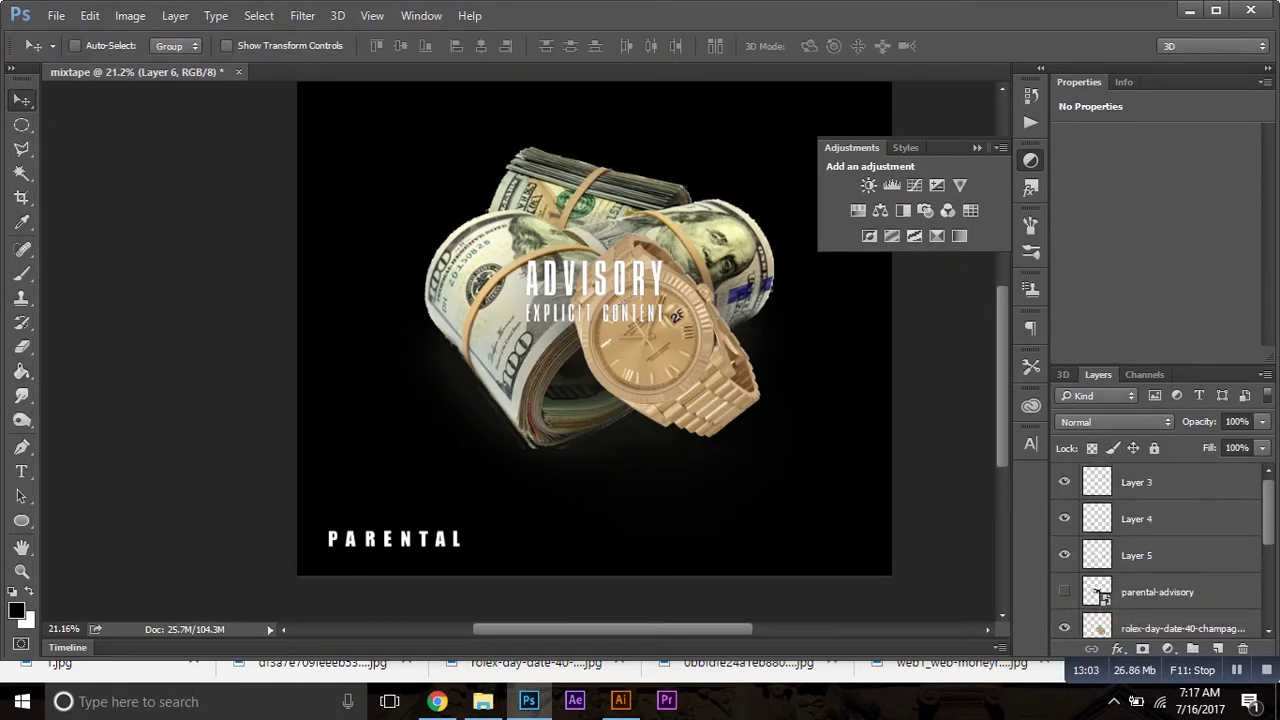
pyautogui.click(1136, 518)
pyautogui.moveTo(600, 314); pyautogui.dragTo(684, 539)
pyautogui.click(1136, 555)
pyautogui.moveTo(648, 302); pyautogui.dragTo(585, 552)
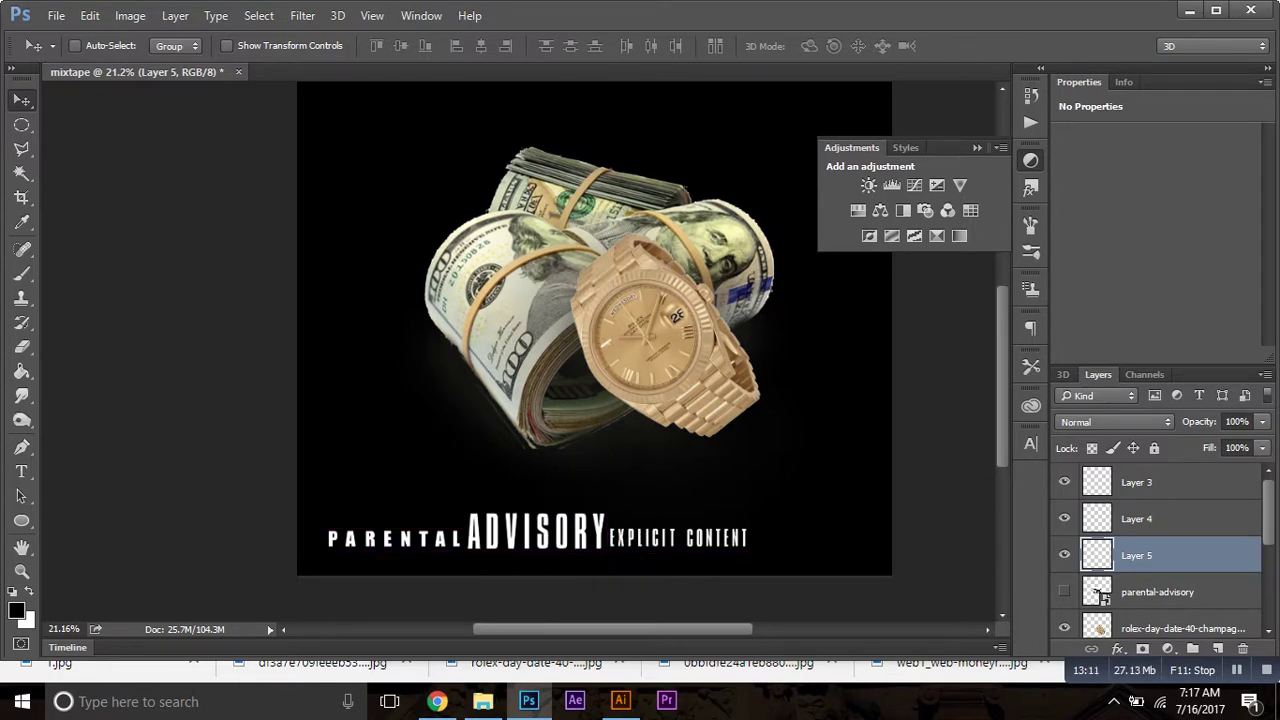
pyautogui.click(1136, 482)
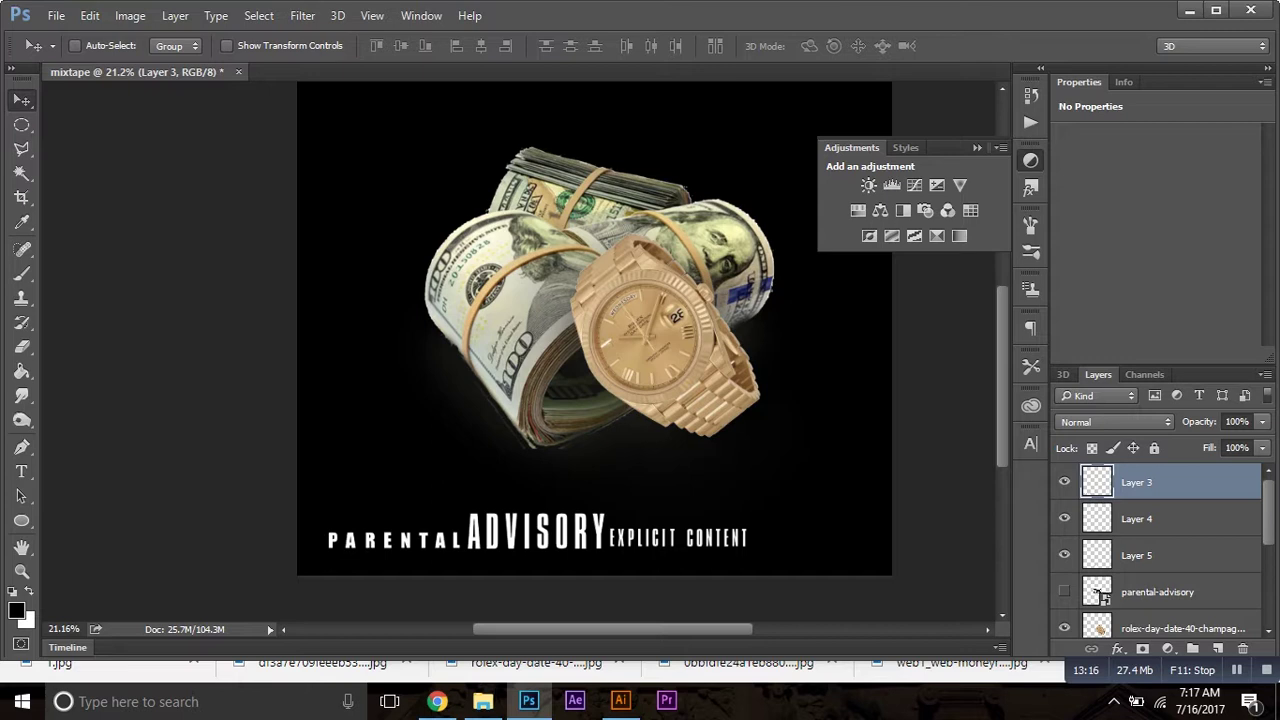
pyautogui.click(1136, 555)
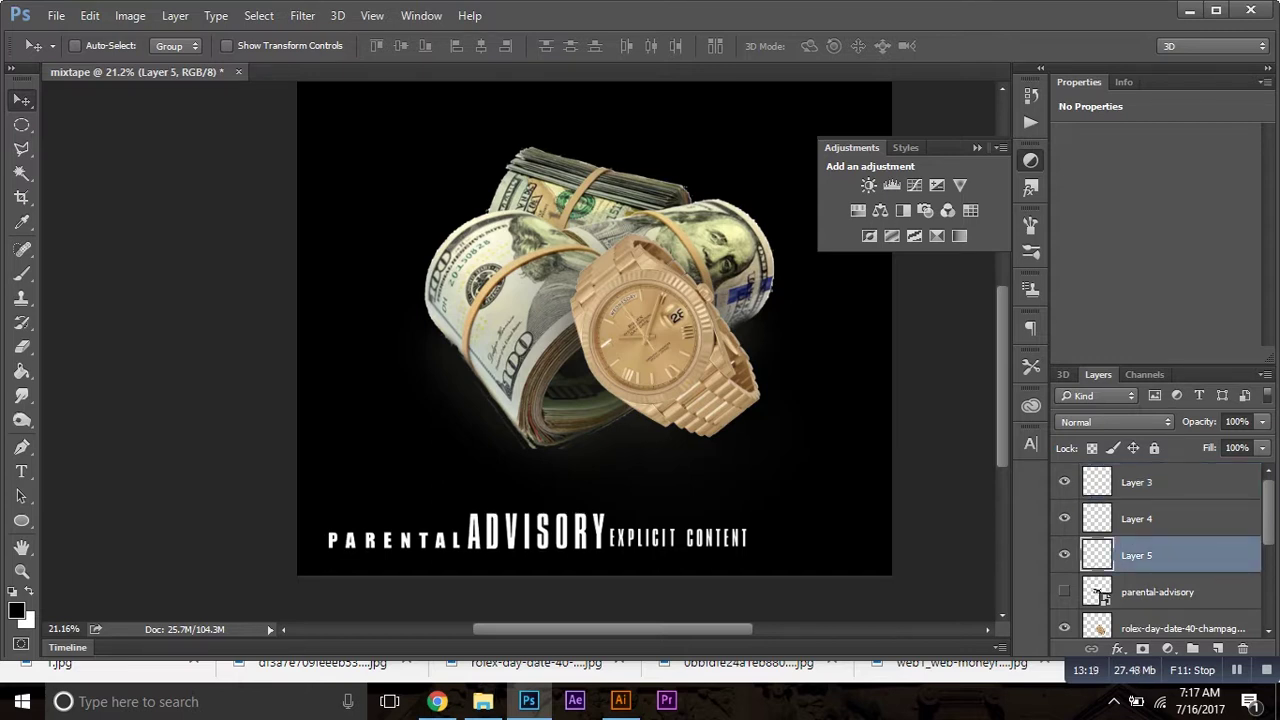
pyautogui.click(1140, 519)
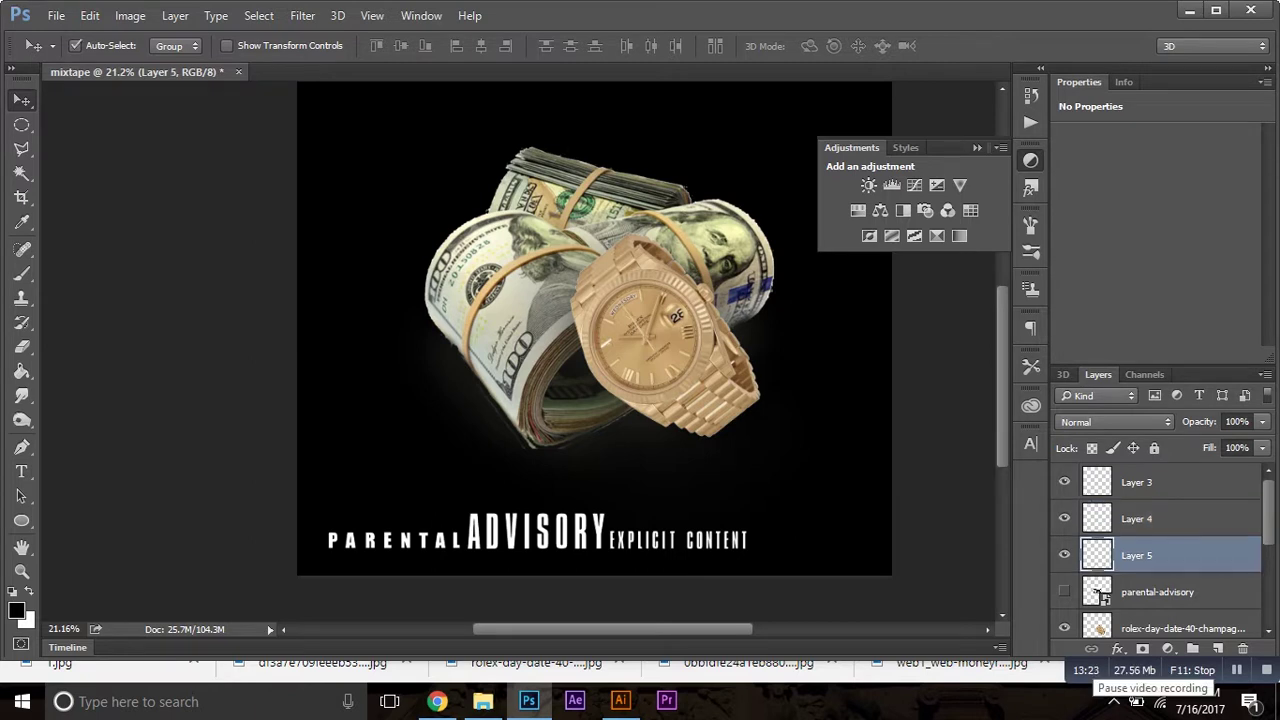
pyautogui.hotkey('ctrl', 't')
# Scale the advisory text to about 29% at lower left and hide black Layer 6.
pyautogui.moveTo(754, 508); pyautogui.dragTo(478, 538)
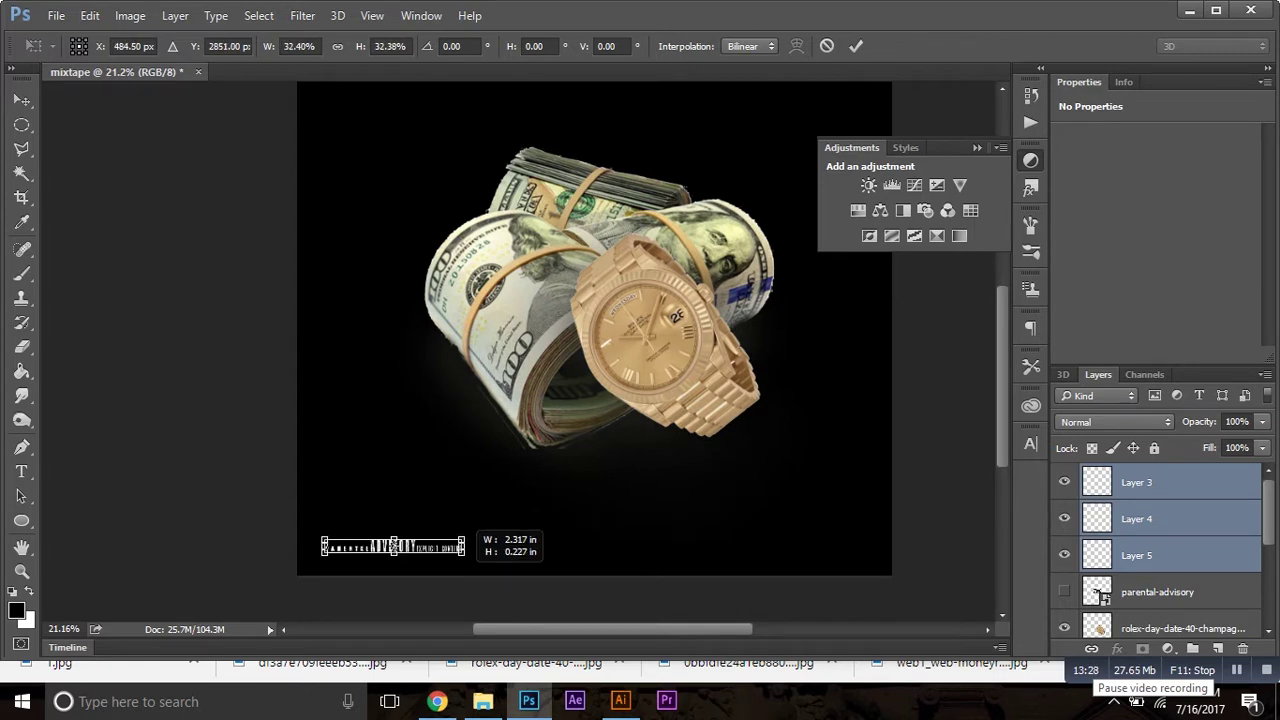
pyautogui.moveTo(478, 545); pyautogui.dragTo(451, 547)
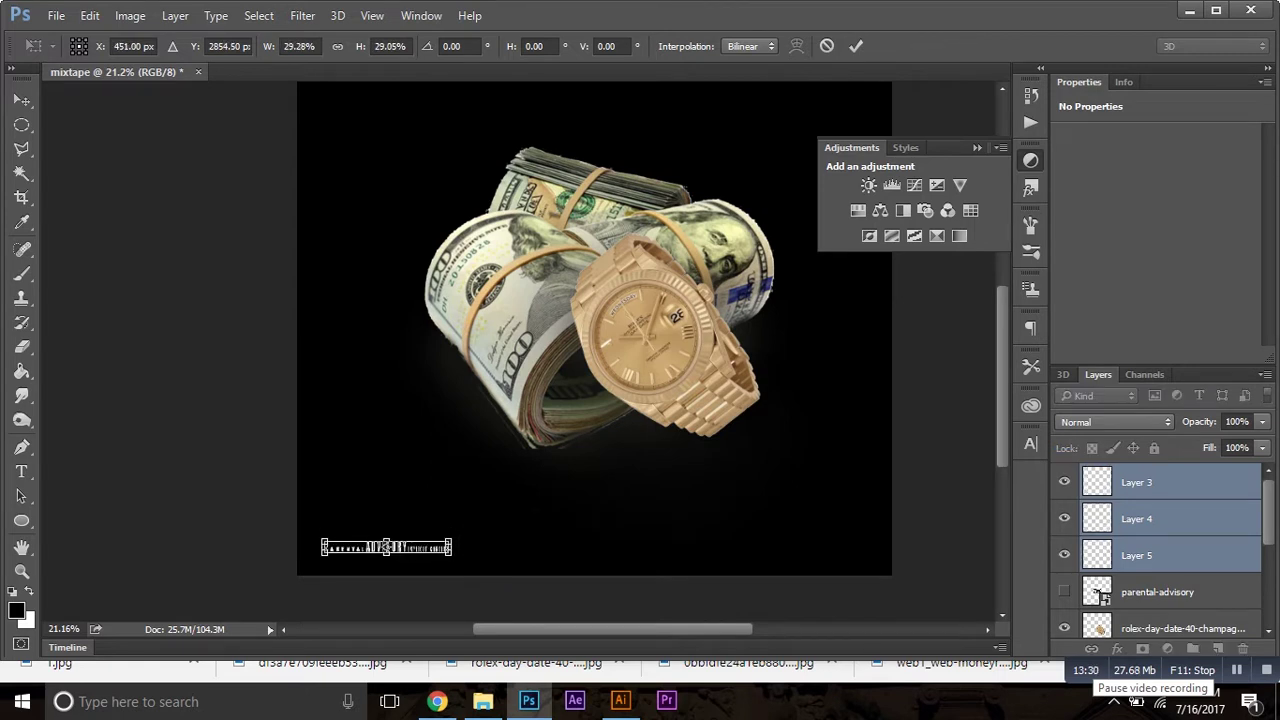
pyautogui.press('Return')
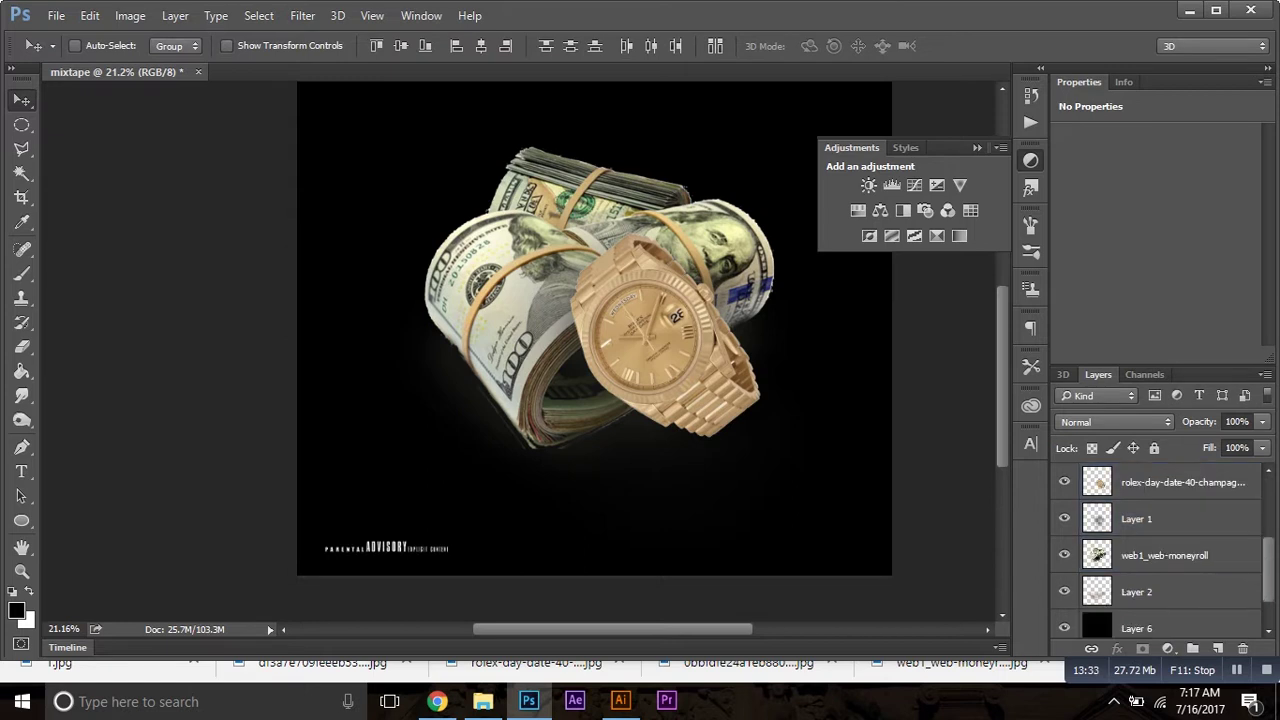
pyautogui.scroll(-1, 1160, 550)
pyautogui.click(1064, 583)
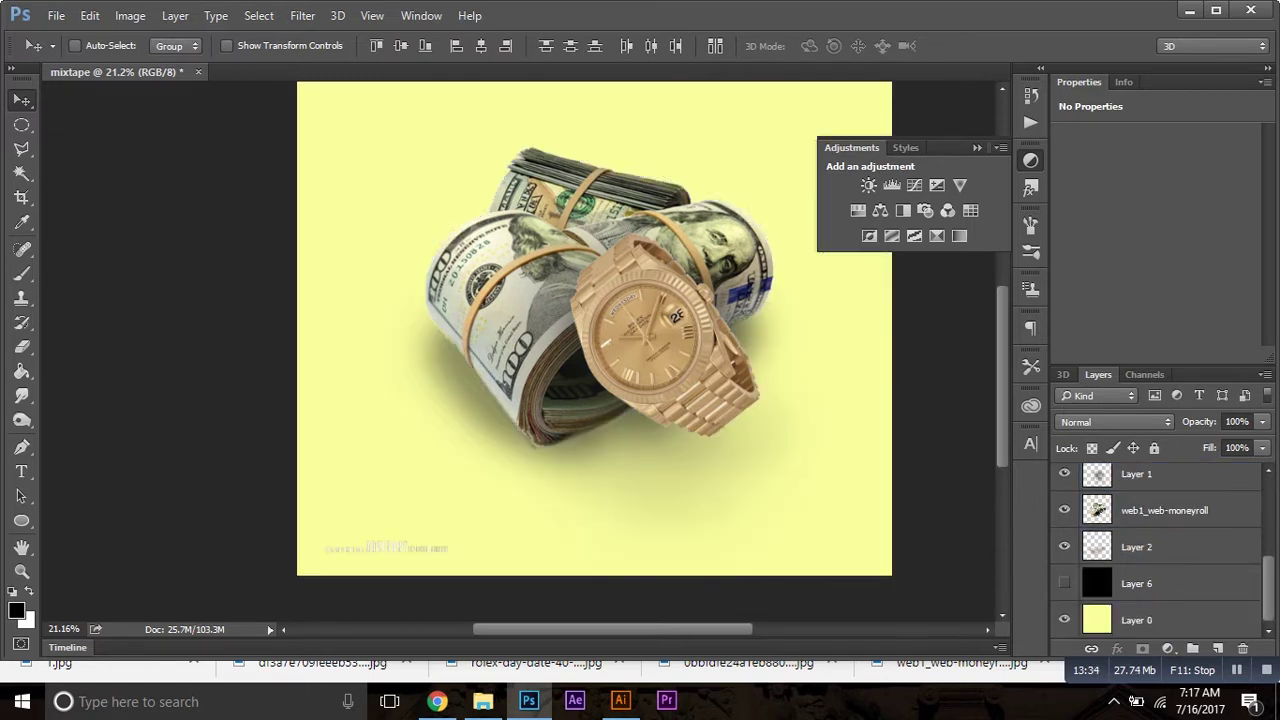
# Merge the PARENTAL, EXPLICIT CONTENT and ADVISORY layers using Merge Layers.
pyautogui.scroll(3, 1160, 550)
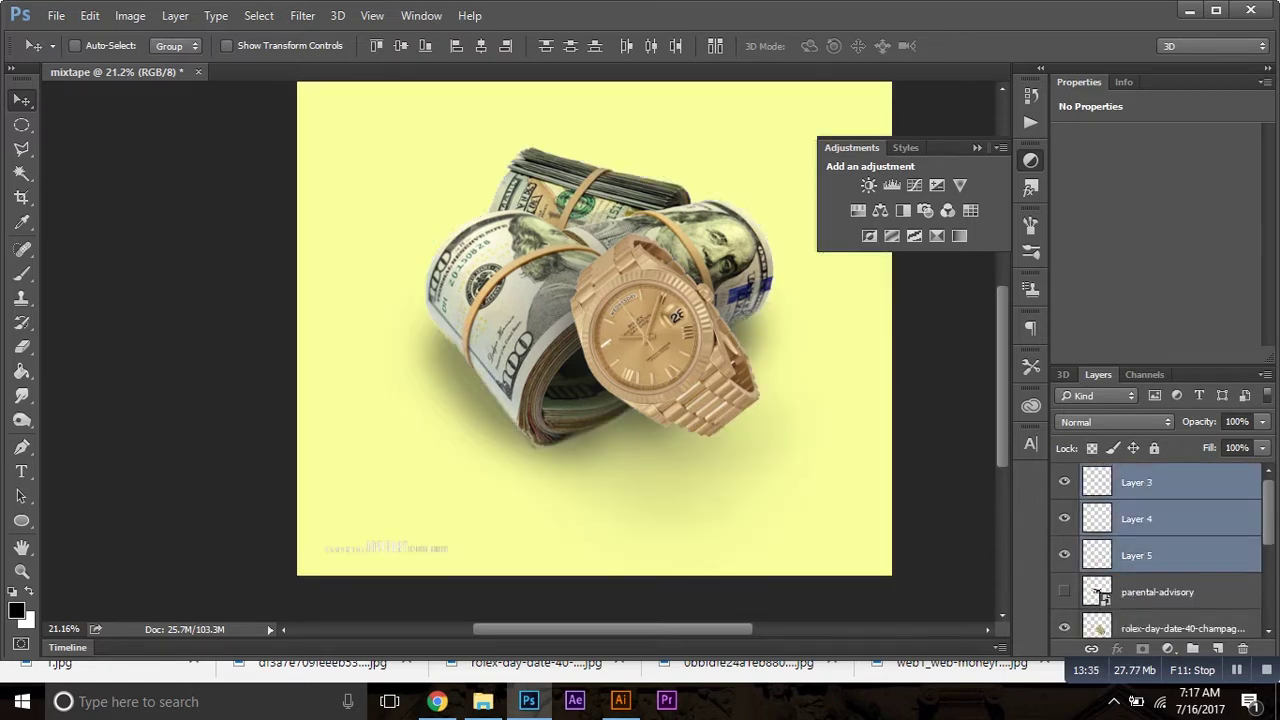
pyautogui.click(75, 45)
pyautogui.click(75, 45)
pyautogui.click(75, 45)
pyautogui.click(75, 45)
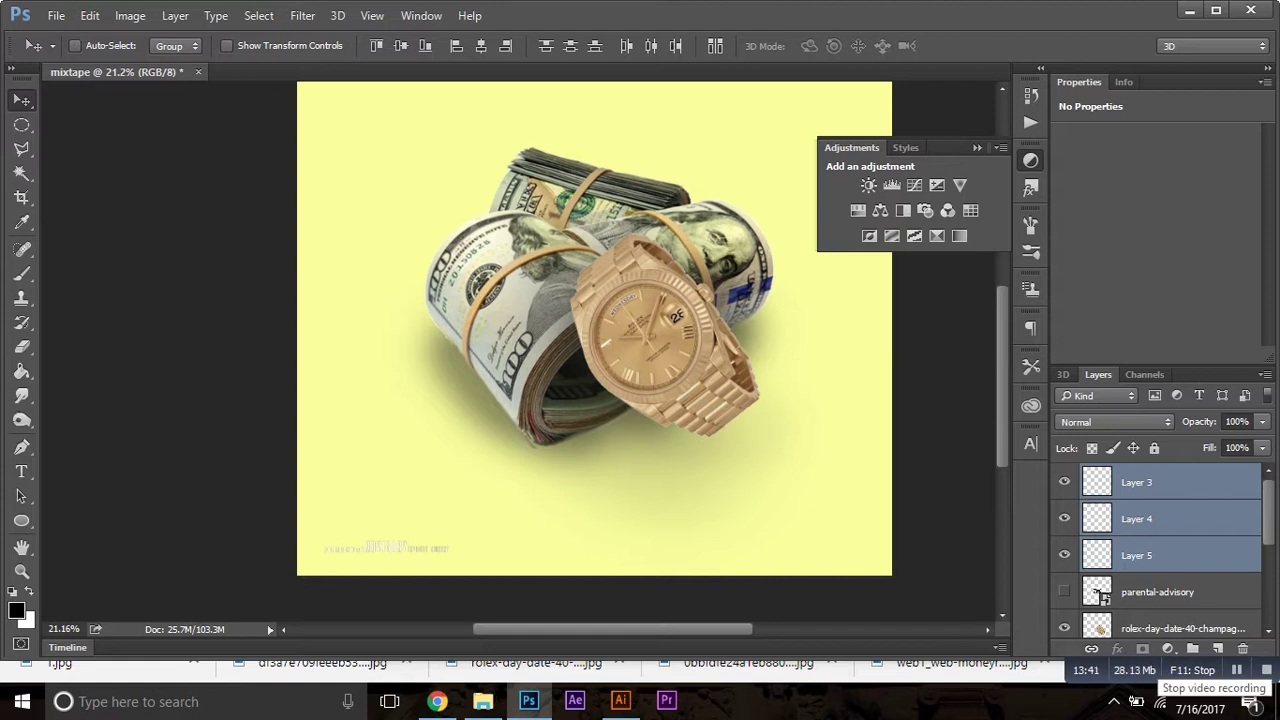
pyautogui.rightClick(1180, 518)
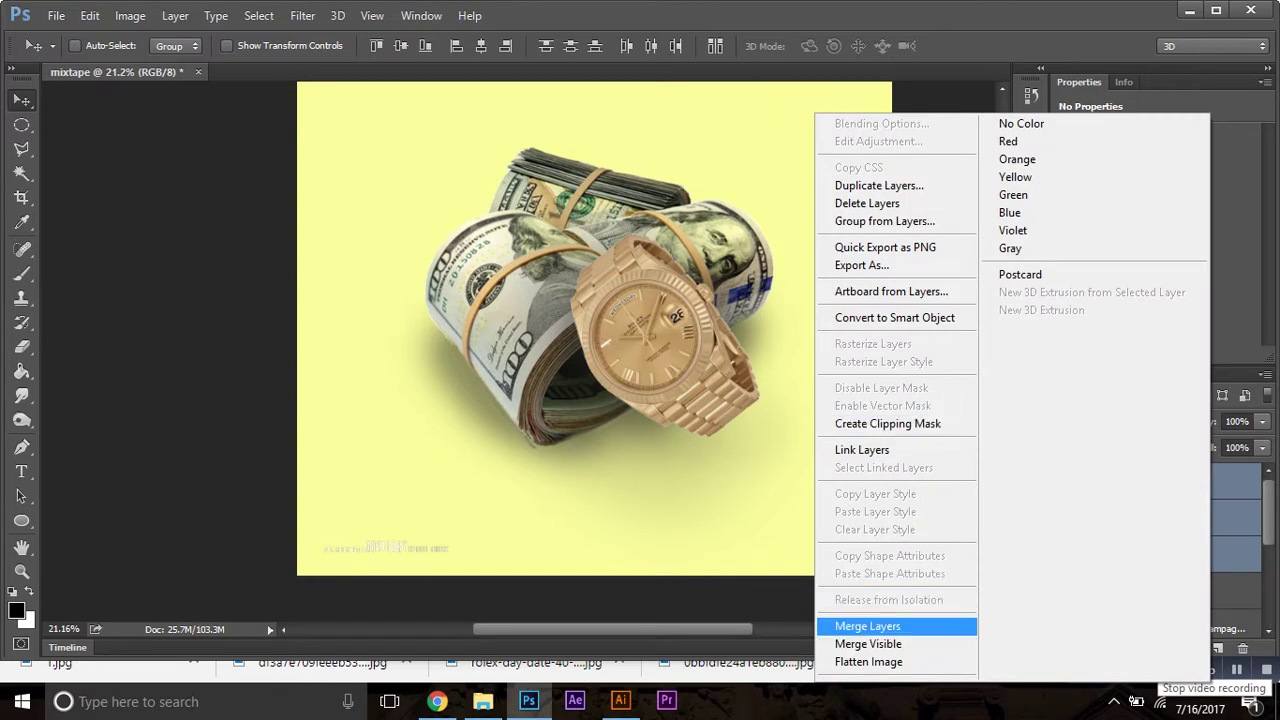
pyautogui.click(868, 626)
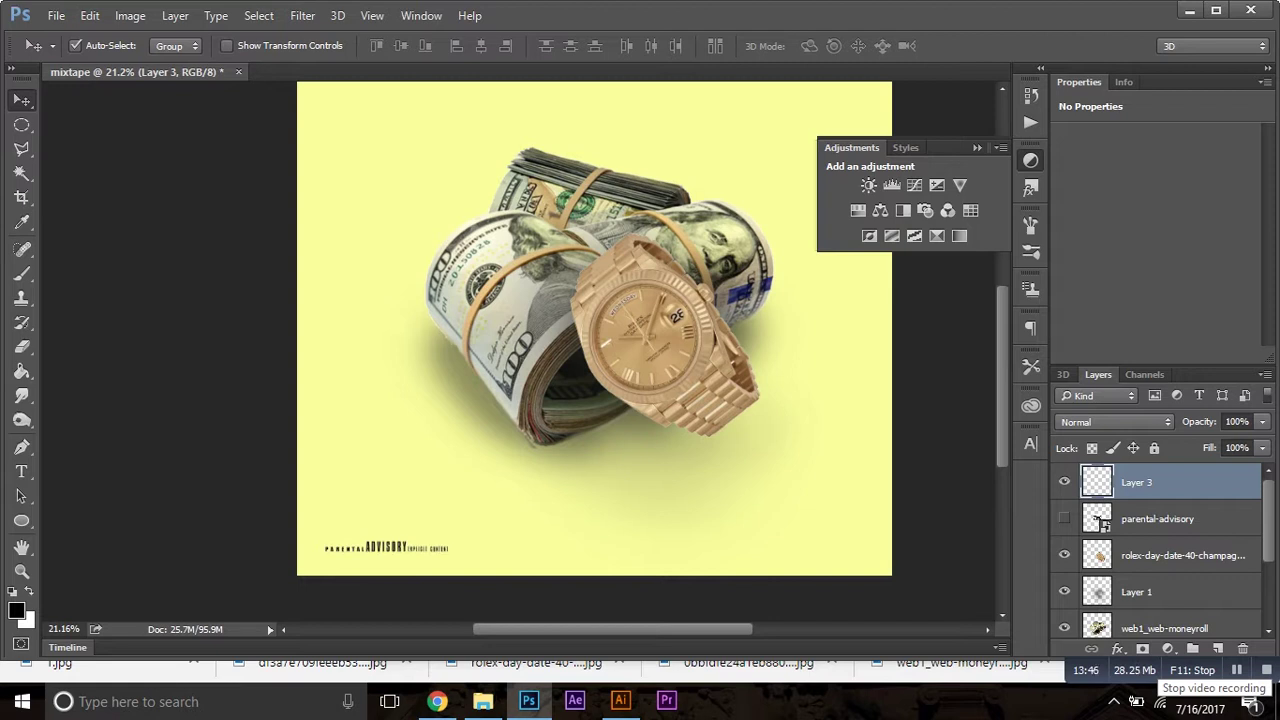
# Enlarge the merged advisory text slightly with Free Transform.
pyautogui.press('ctrl')
pyautogui.hotkey('ctrl', 't')
pyautogui.moveTo(448, 548); pyautogui.dragTo(461, 548)
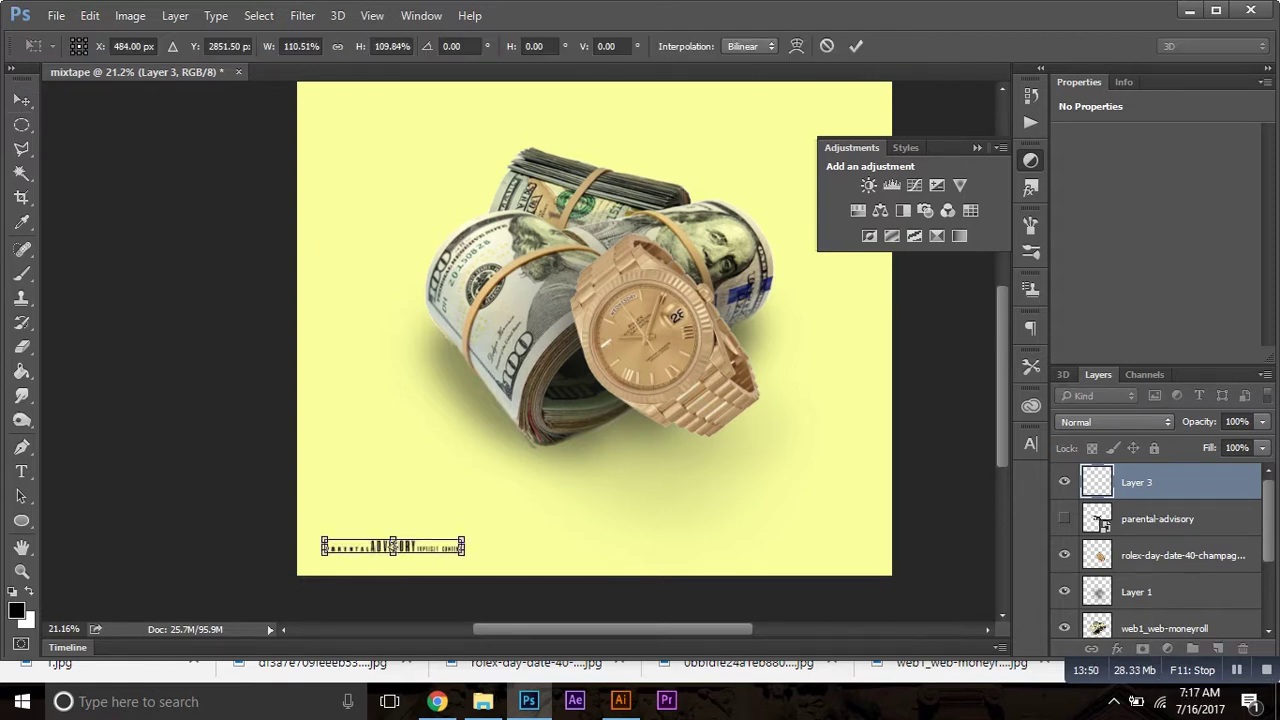
pyautogui.press('Return')
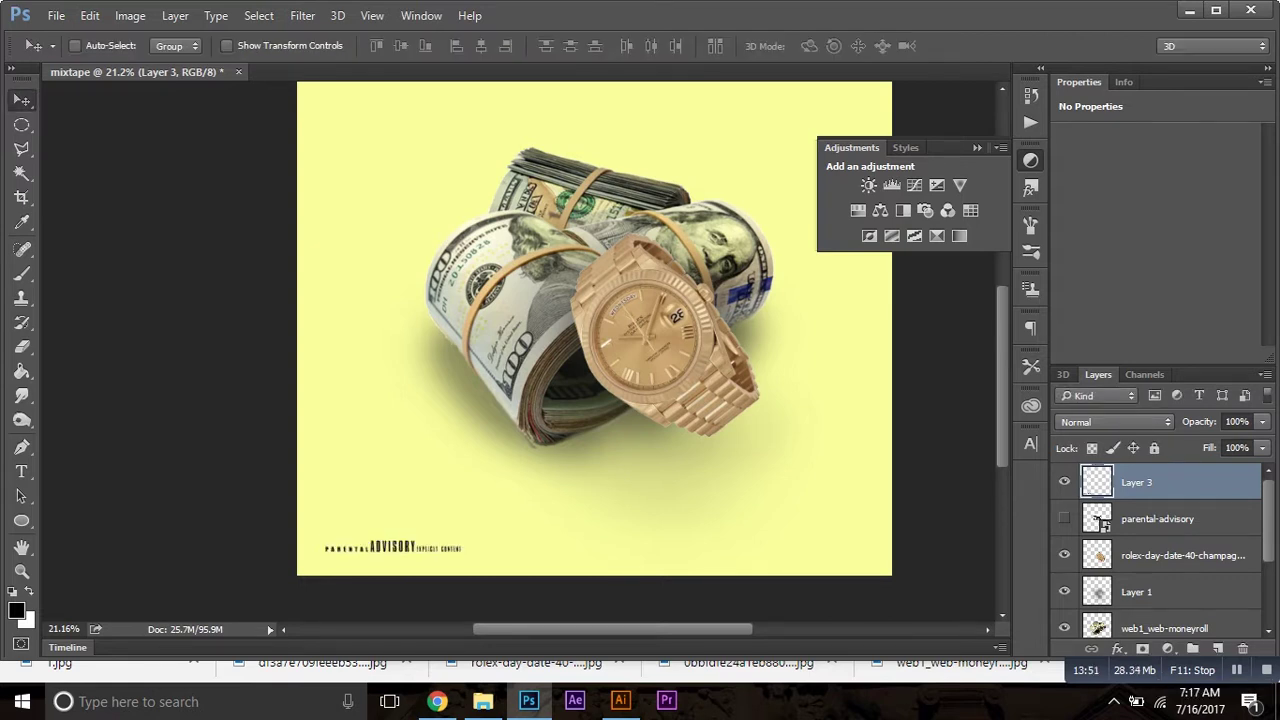
# Centre the advisory text horizontally along the bottom edge of the cover.
pyautogui.scroll(-2, 594, 328)
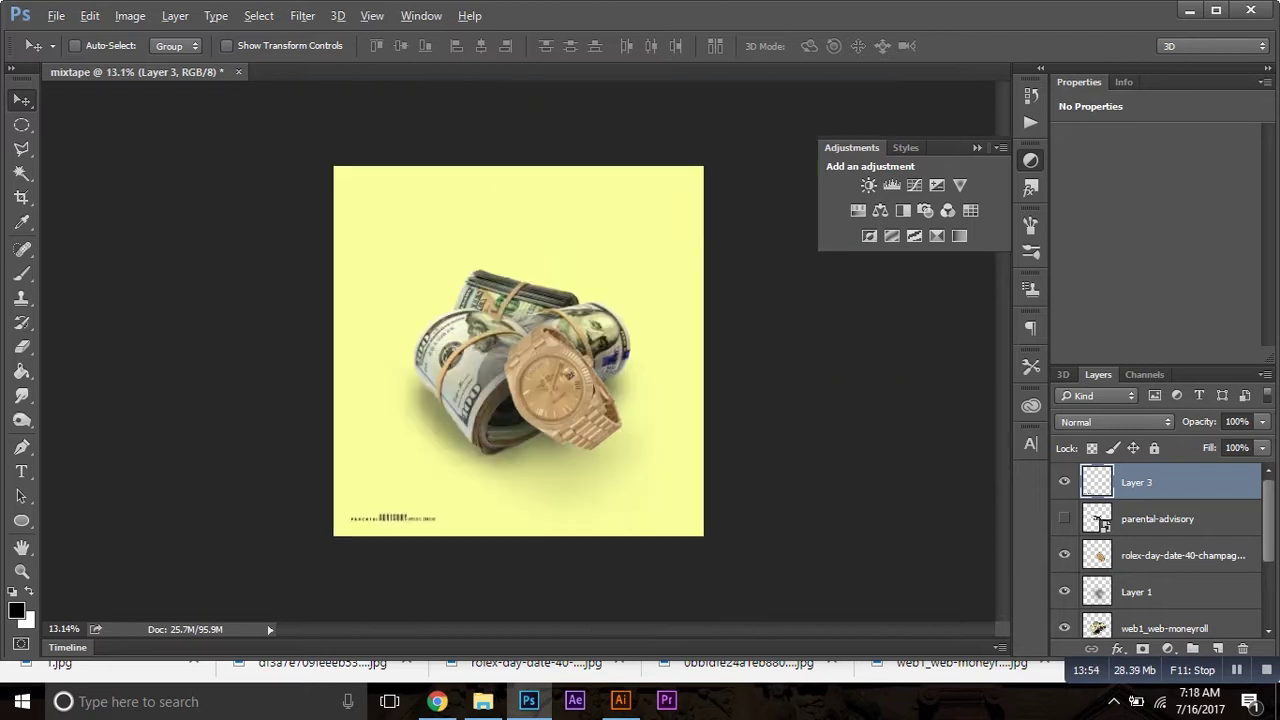
pyautogui.scroll(1, 518, 351)
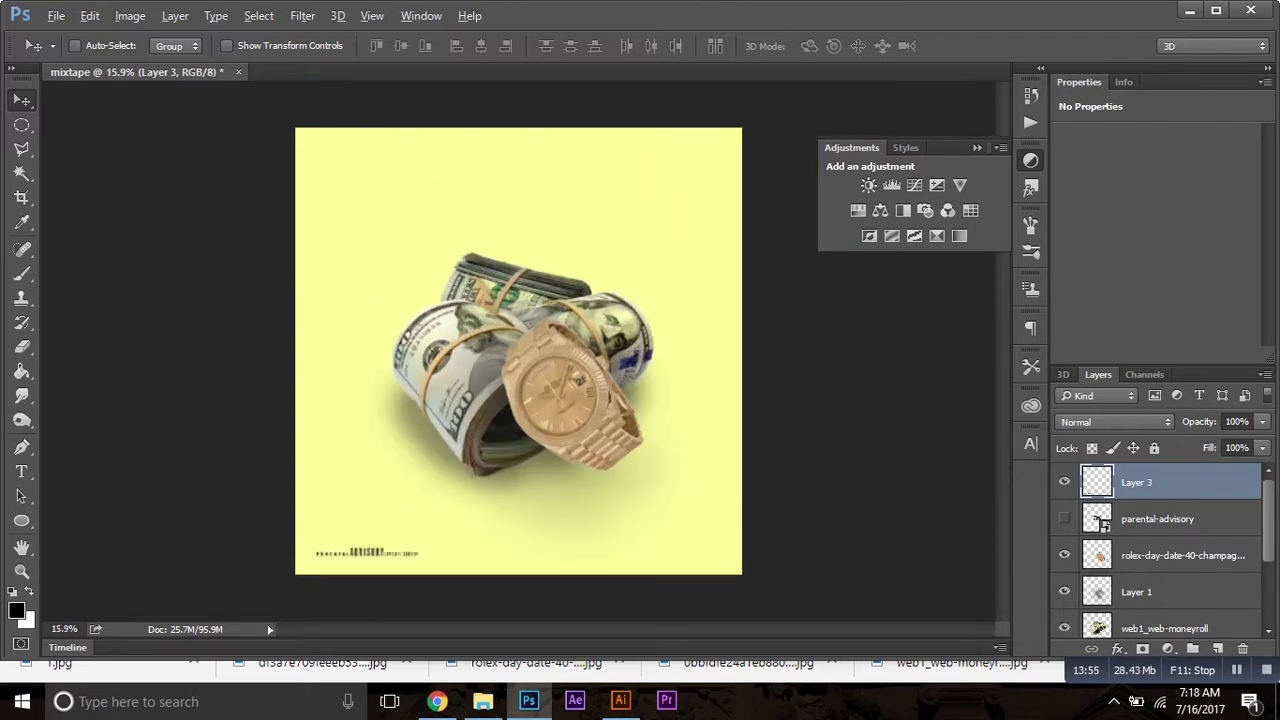
pyautogui.moveTo(419, 523); pyautogui.dragTo(572, 525)
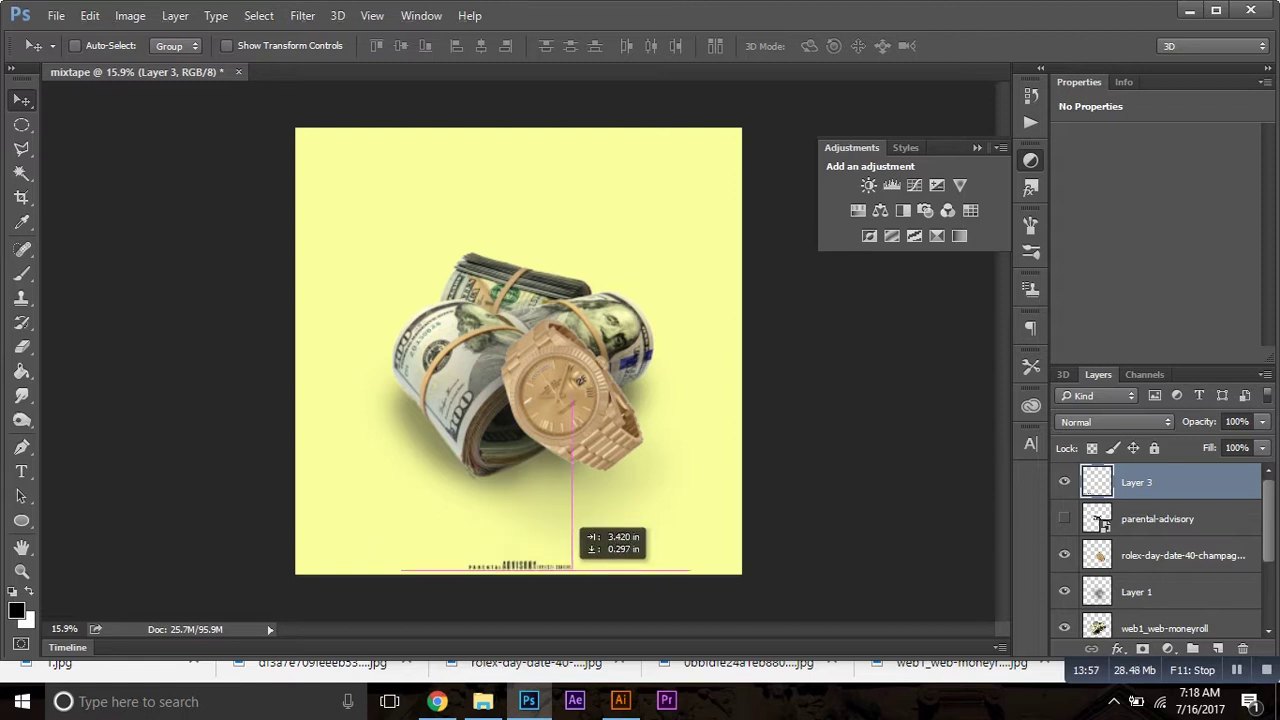
pyautogui.moveTo(576, 522); pyautogui.dragTo(578, 519)
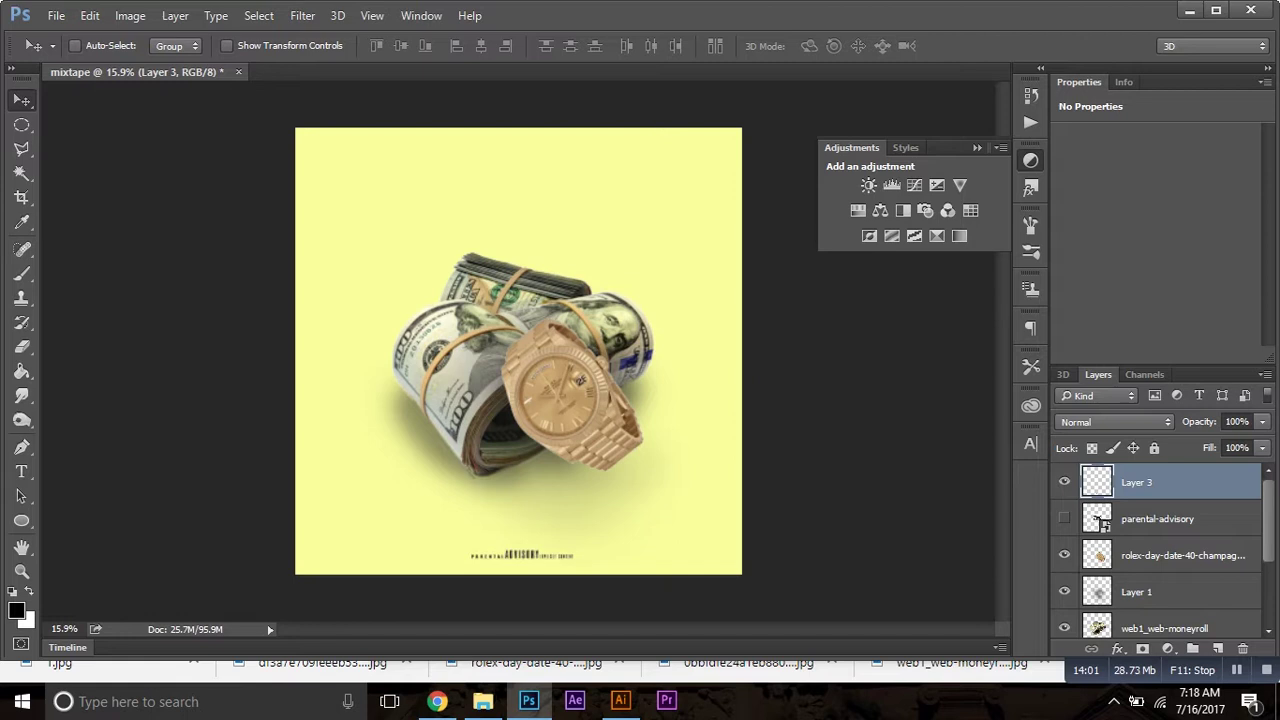
pyautogui.scroll(3, 675, 438)
pyautogui.press('alt')
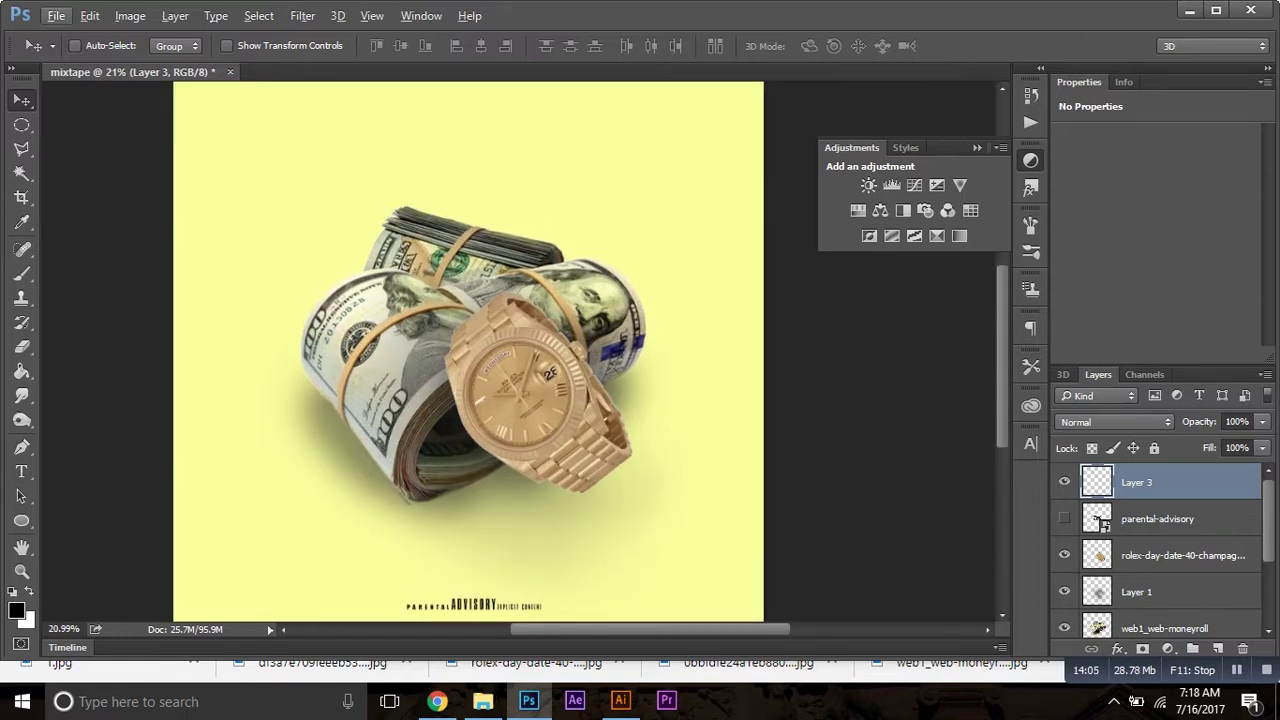
pyautogui.scroll(3, 468, 350)
pyautogui.scroll(-1, 468, 375)
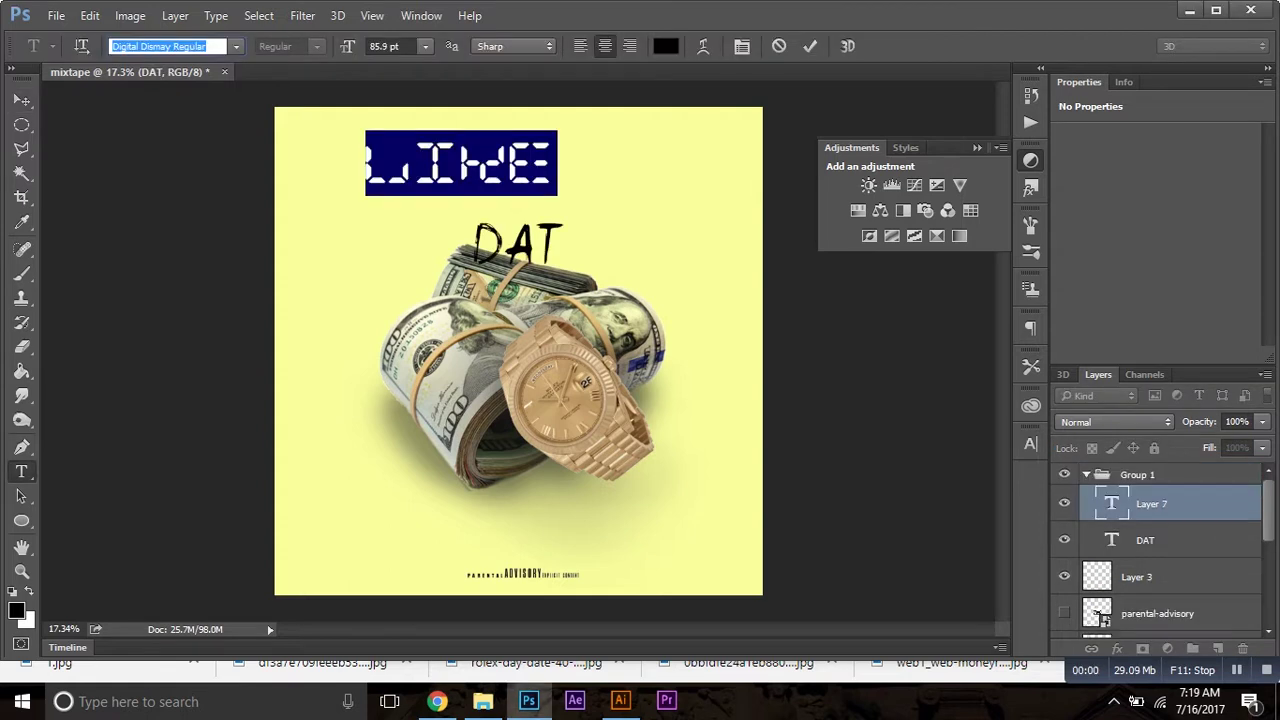
# Try different fonts on the LIKE title and place it above DAT near top centre.
pyautogui.write('a')
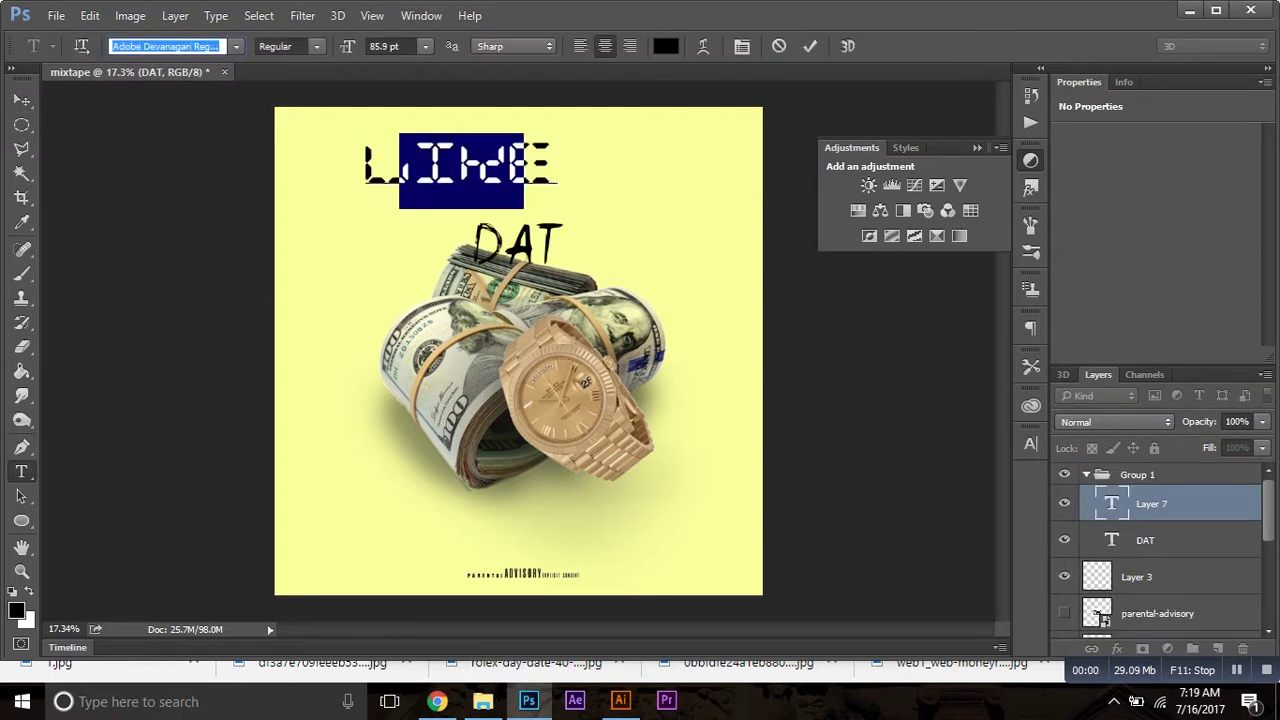
pyautogui.write('d')
pyautogui.write('egular')
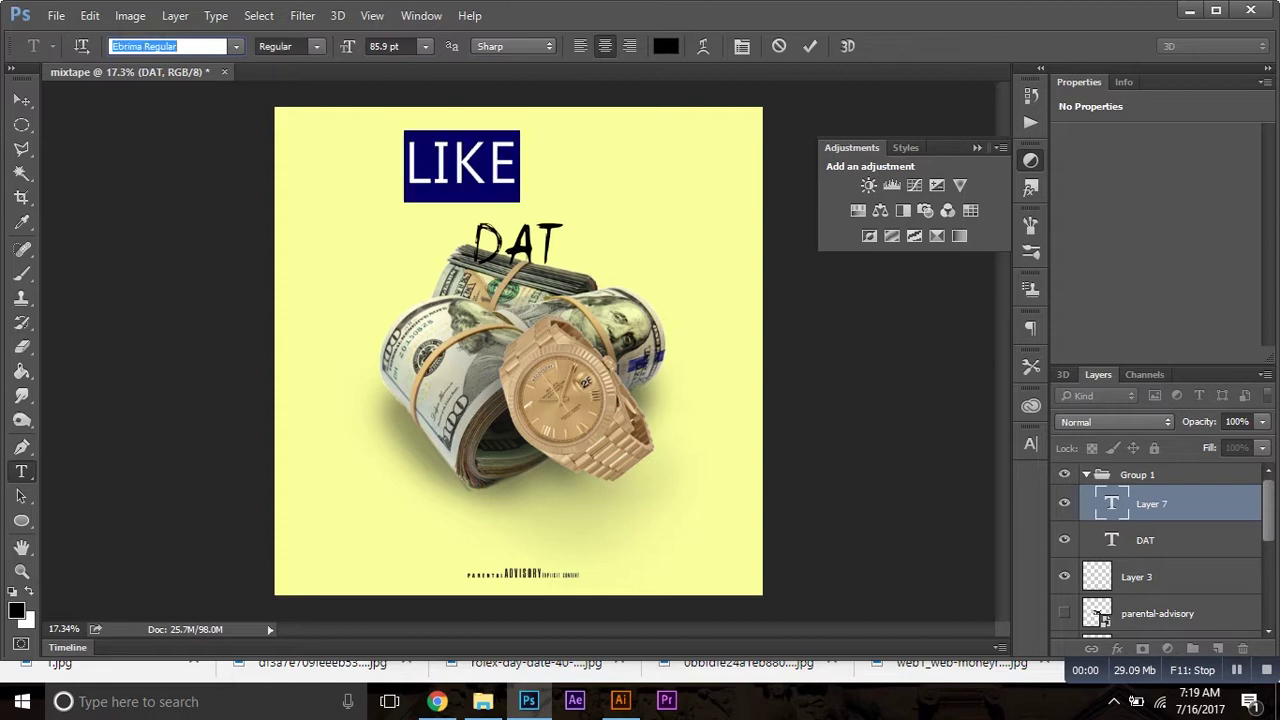
pyautogui.press('Down')
pyautogui.write('er')
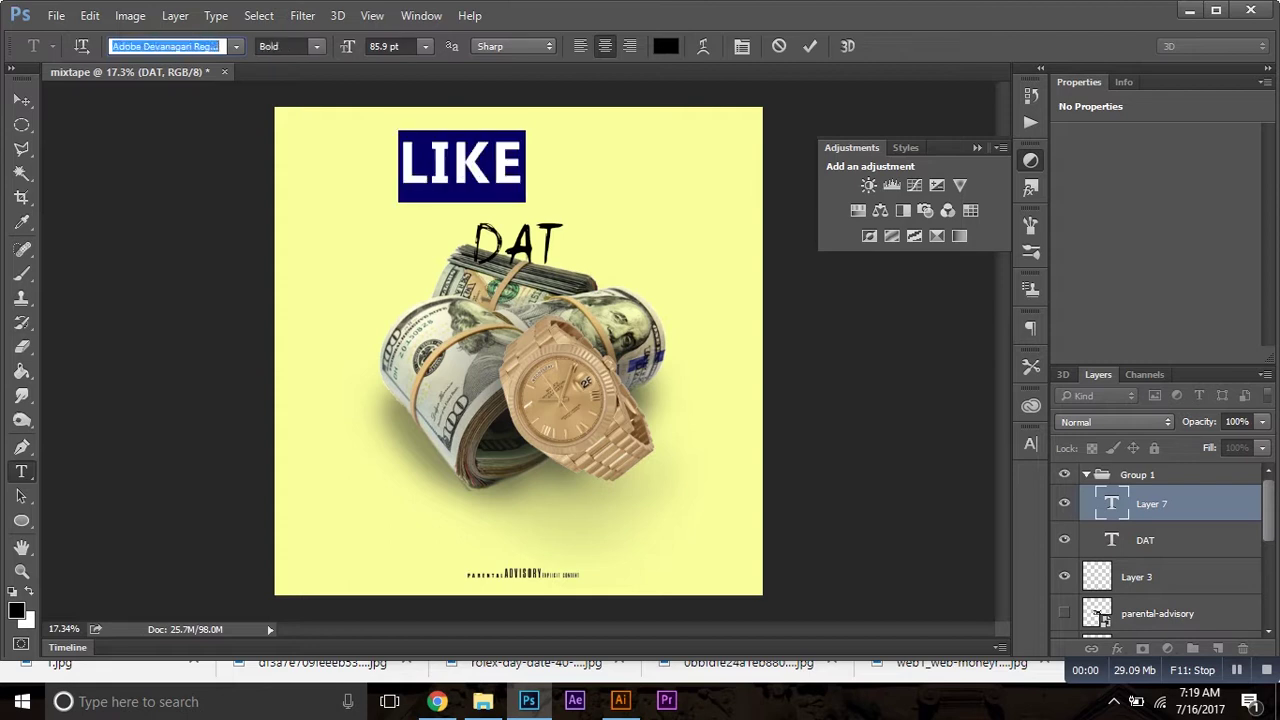
pyautogui.write('en')
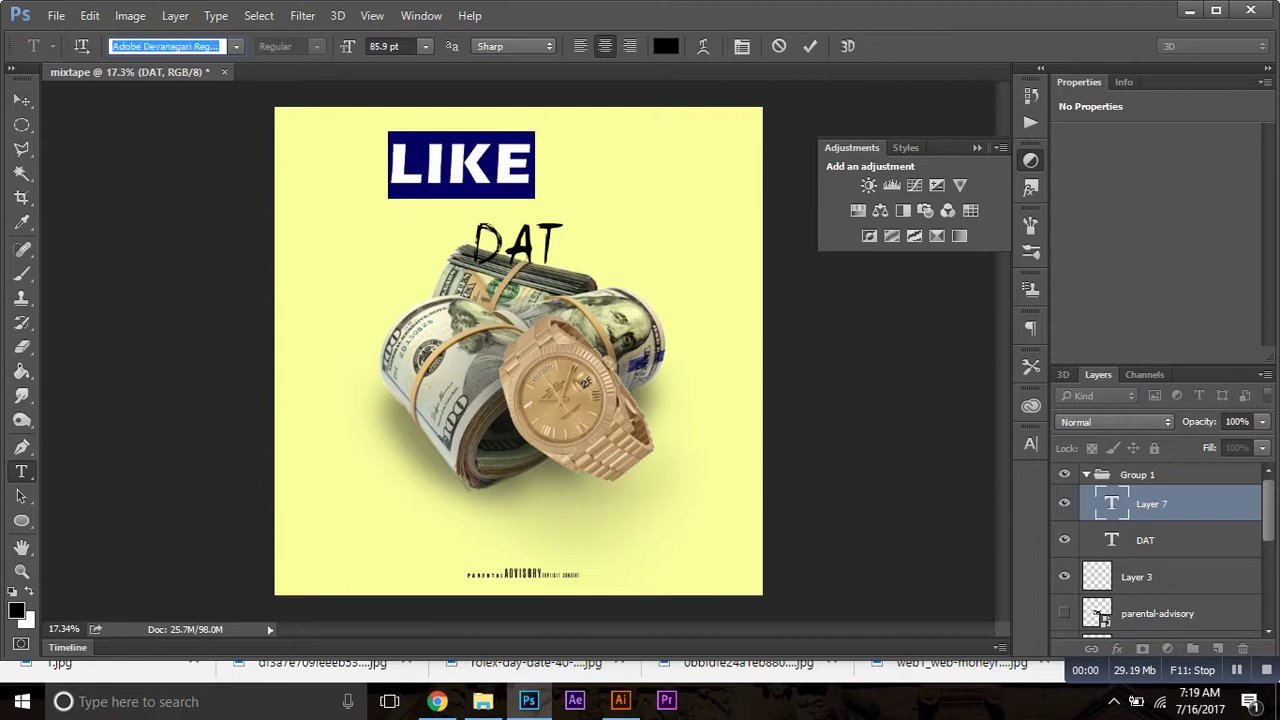
pyautogui.moveTo(436, 129)
pyautogui.mouseDown()
pyautogui.moveTo(515, 155)
pyautogui.moveTo(495, 158)
pyautogui.mouseUp()
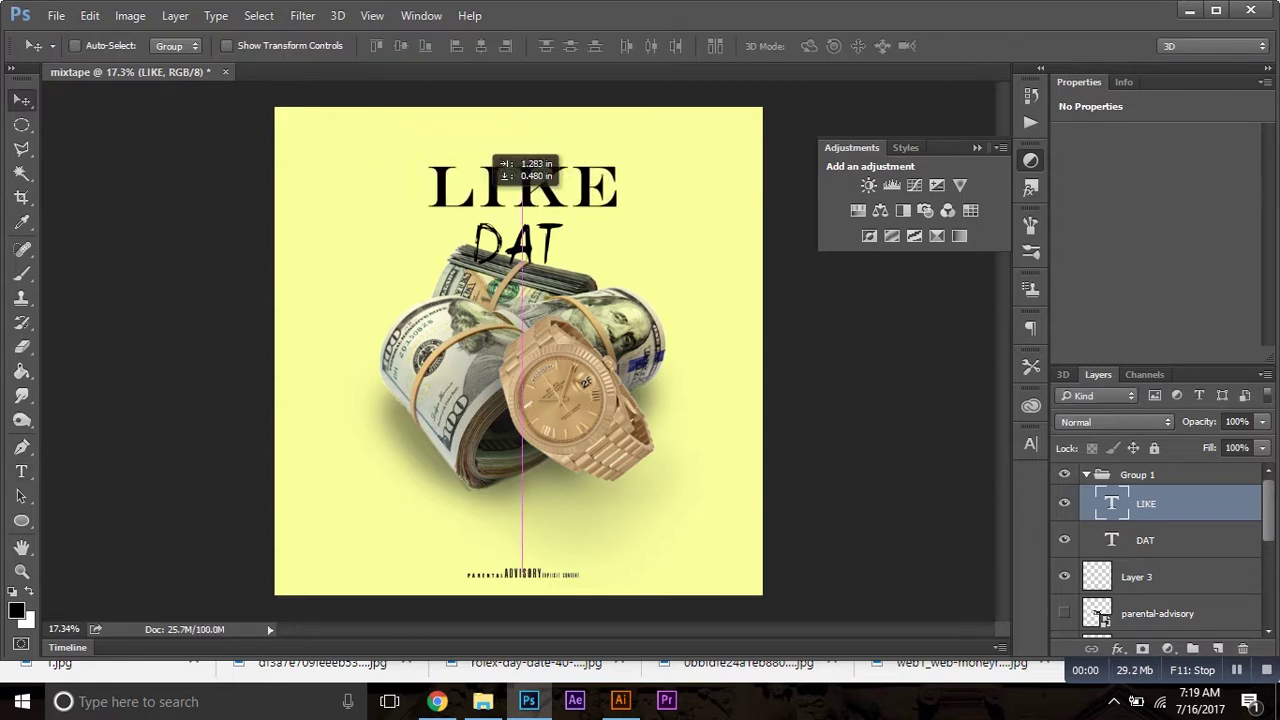
pyautogui.keyDown('ctrl'); pyautogui.click(519, 245); pyautogui.keyUp('ctrl')
# Commit DAT's rotation, colour it red #fc2929, and ungroup LIKE and DAT.
pyautogui.hotkey('ctrl', 't')
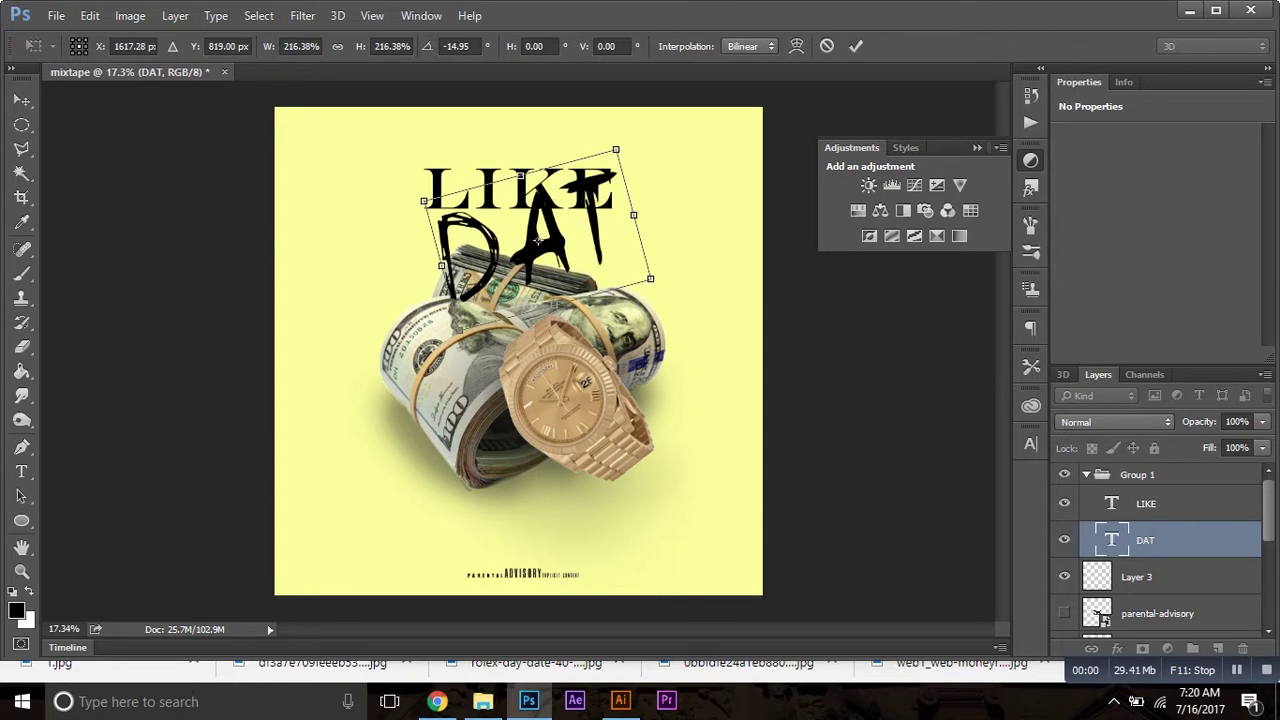
pyautogui.press('Return')
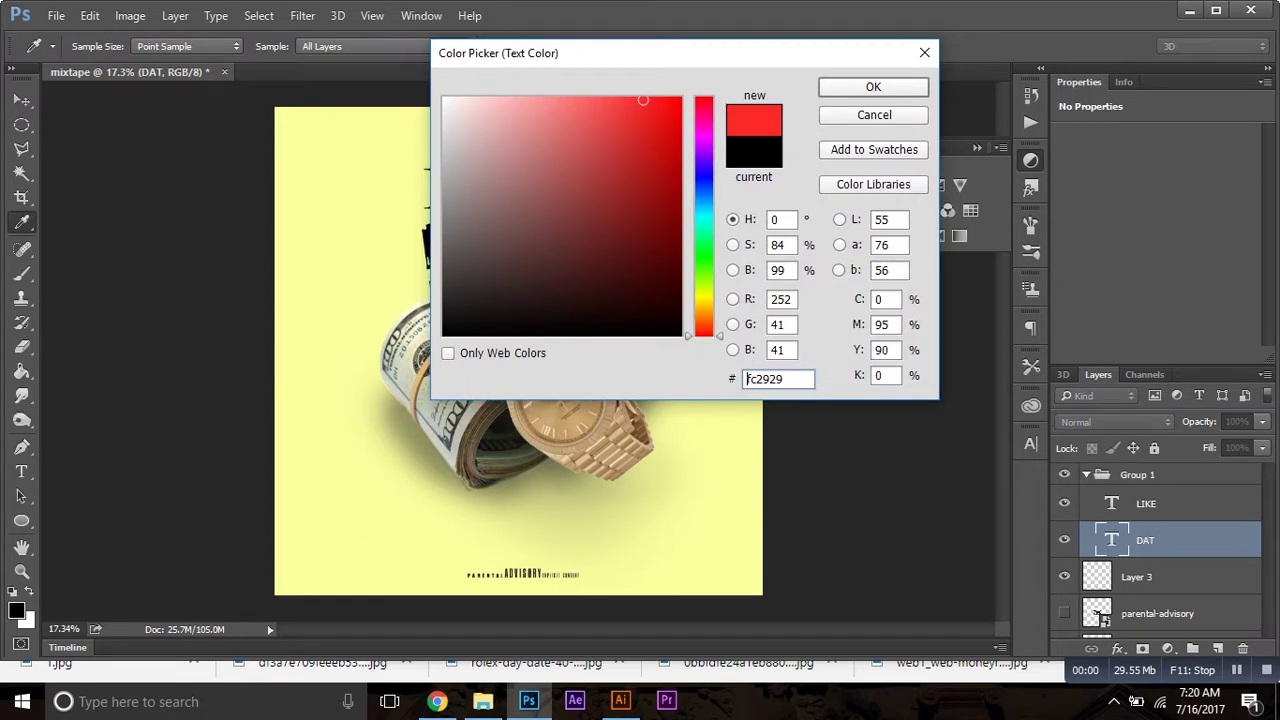
pyautogui.press('Return')
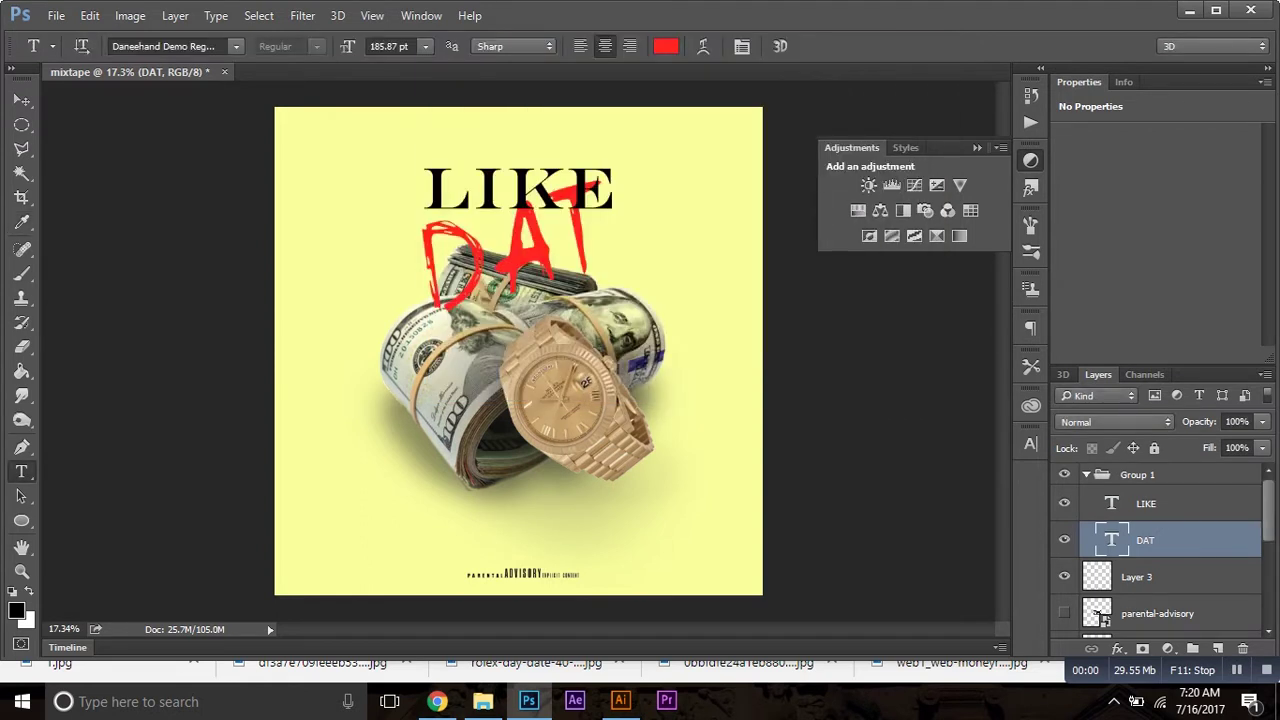
pyautogui.click(665, 46)
pyautogui.click(652, 110)
pyautogui.press('Return')
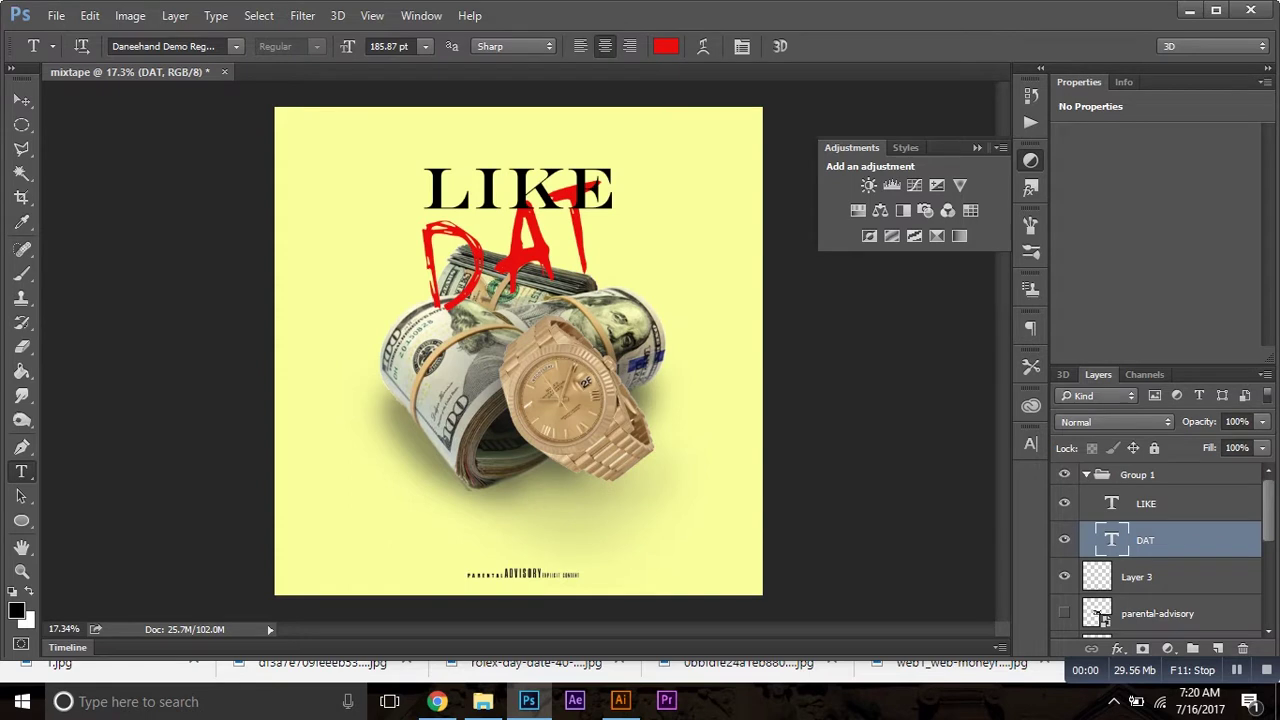
pyautogui.press('v')
pyautogui.hotkey('ctrl', 'shift', 'g')
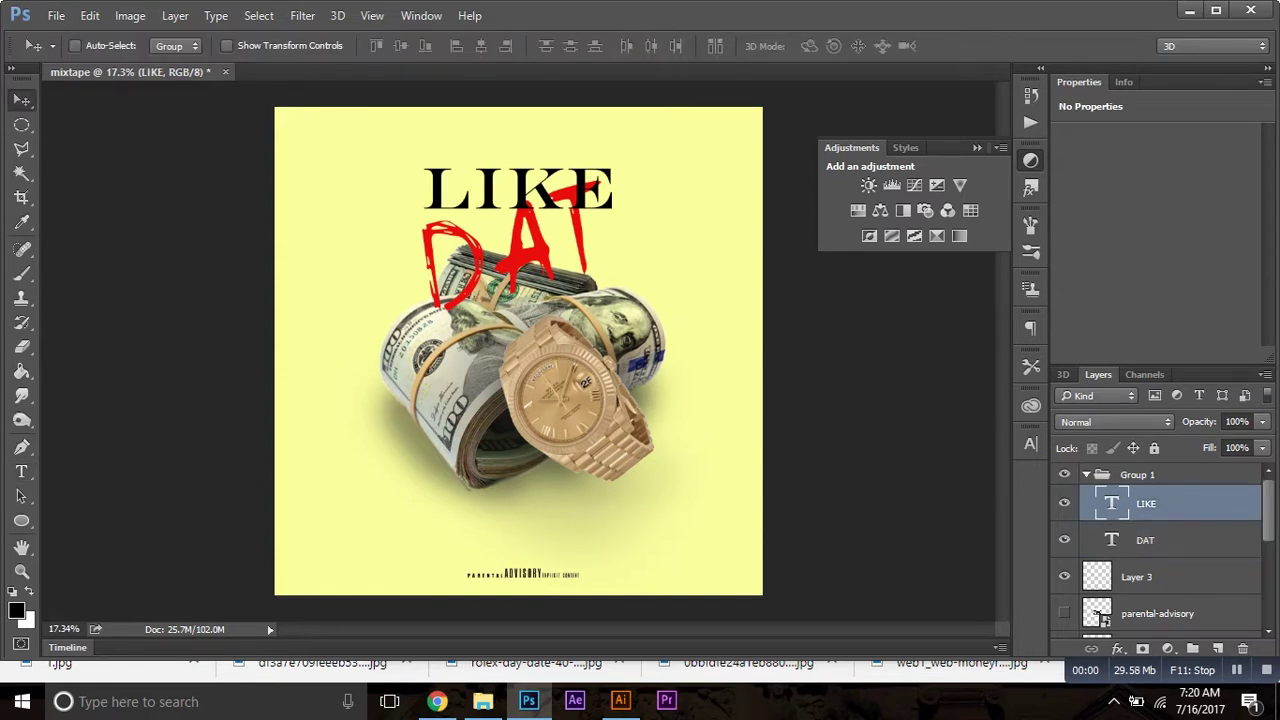
# Scale LIKE to about 137% and shift it down over DAT.
pyautogui.moveTo(500, 220); pyautogui.dragTo(500, 170)
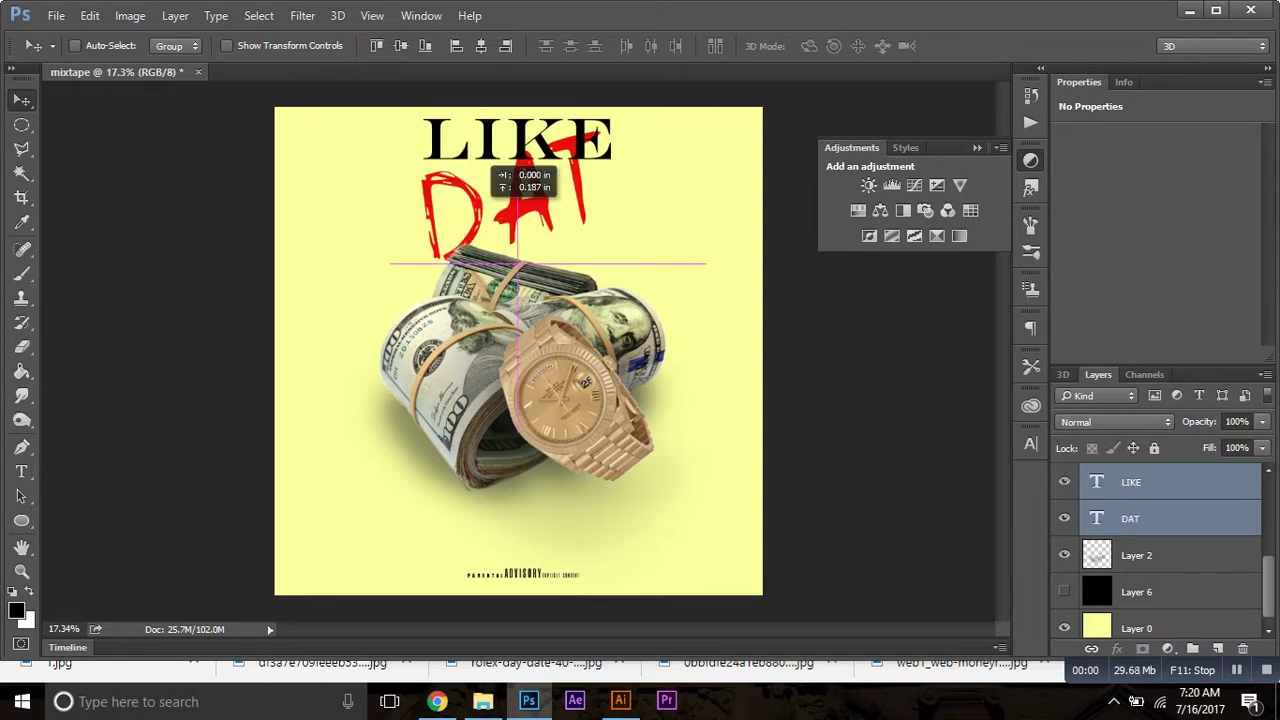
pyautogui.keyDown('ctrl'); pyautogui.click(552, 130); pyautogui.keyUp('ctrl')
pyautogui.moveTo(552, 130); pyautogui.dragTo(560, 178)
pyautogui.hotkey('ctrl', 't')
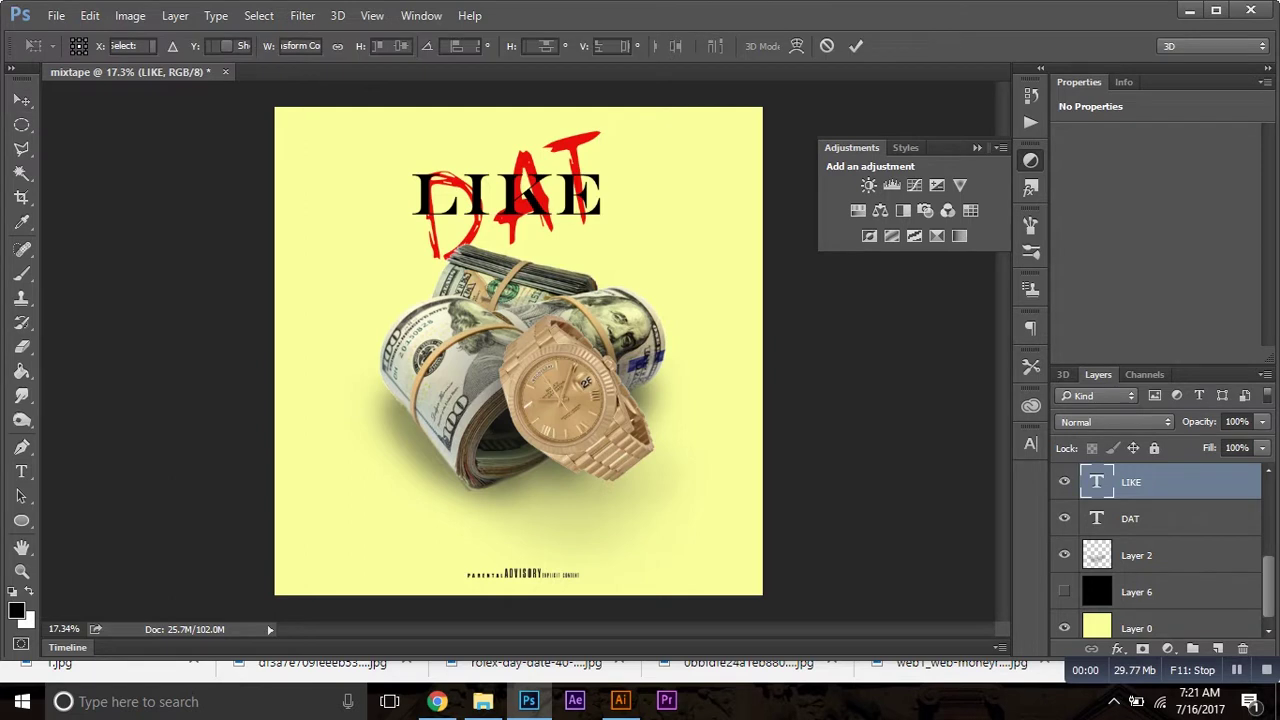
pyautogui.moveTo(612, 218); pyautogui.dragTo(677, 227)
pyautogui.moveTo(543, 184); pyautogui.dragTo(498, 197)
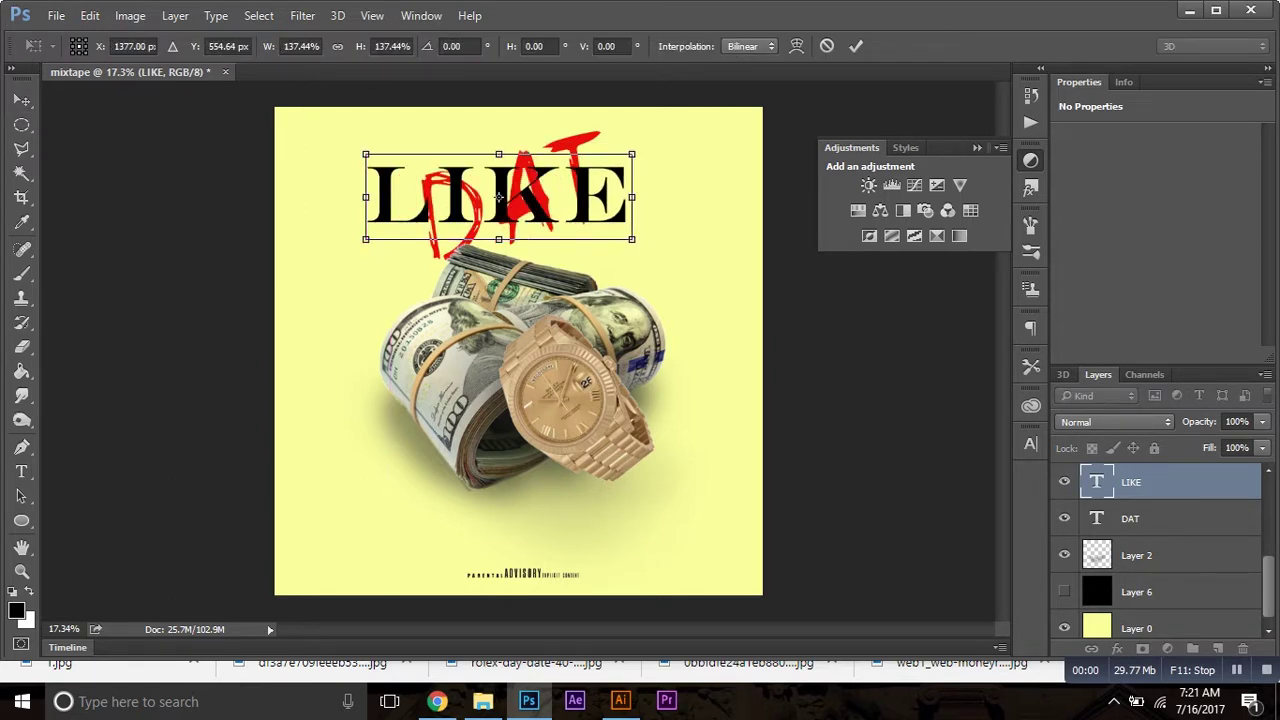
pyautogui.moveTo(498, 197); pyautogui.dragTo(532, 214)
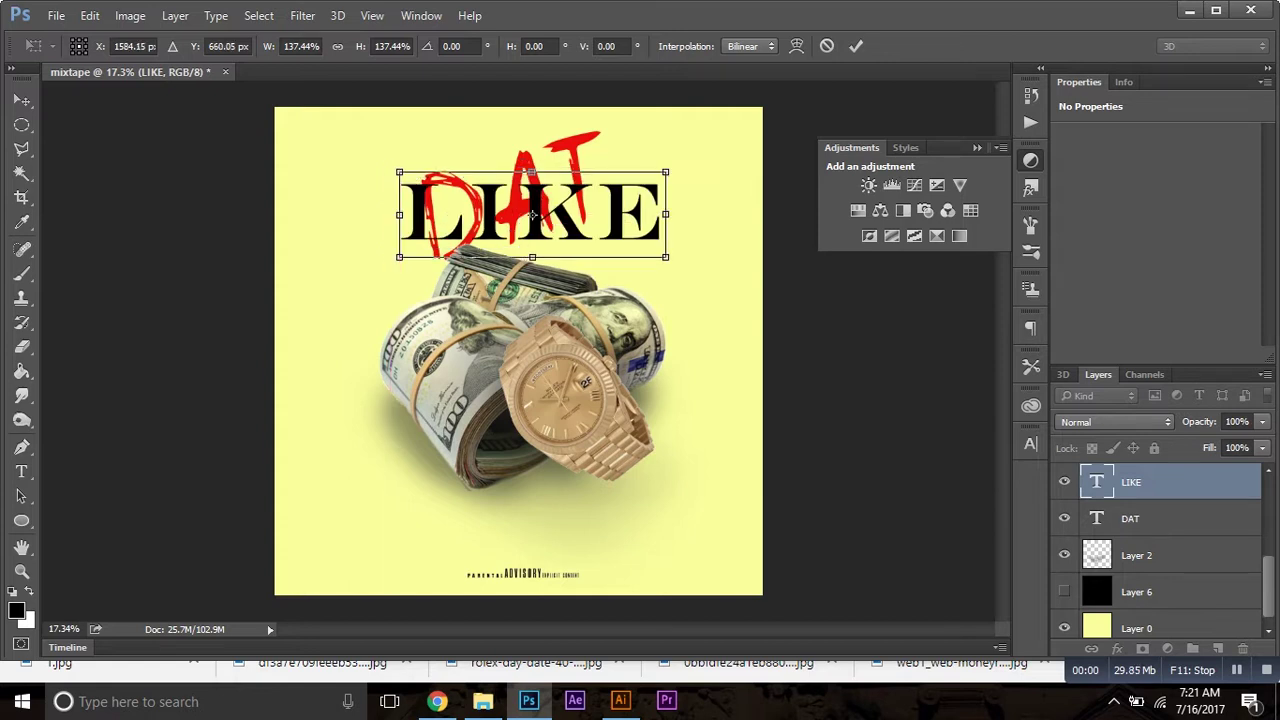
pyautogui.press('Return')
# Shrink the red DAT to about 86% and move it up under LIKE.
pyautogui.moveTo(565, 150)
pyautogui.mouseDown()
pyautogui.moveTo(580, 258)
pyautogui.moveTo(597, 243)
pyautogui.mouseUp()
pyautogui.press('ctrl')
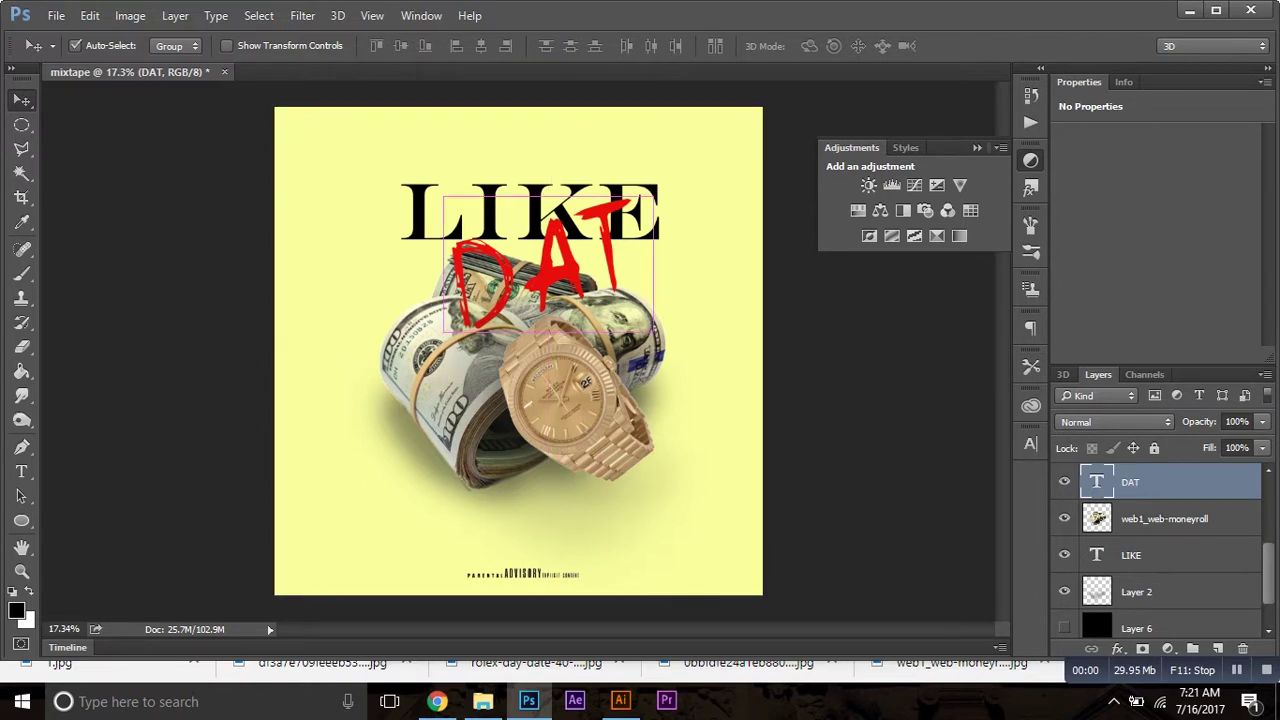
pyautogui.hotkey('ctrl', 't')
pyautogui.moveTo(655, 196); pyautogui.dragTo(633, 201)
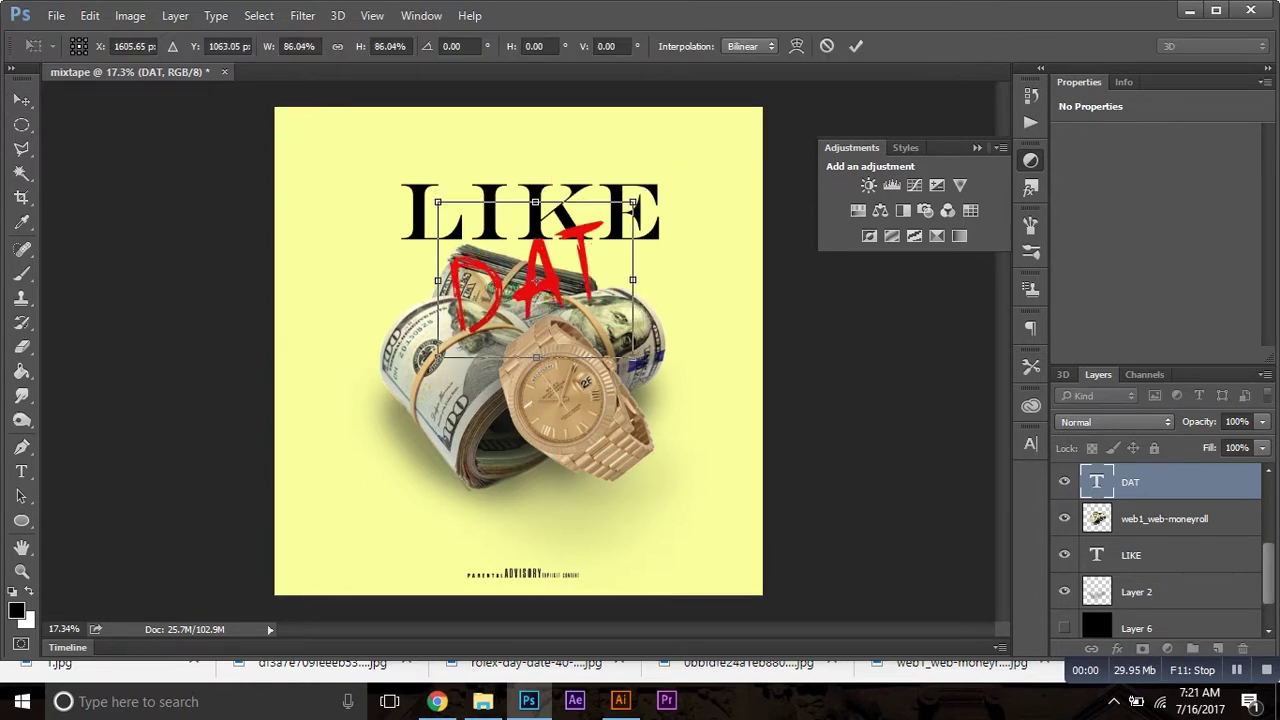
pyautogui.moveTo(528, 290)
pyautogui.mouseDown()
pyautogui.moveTo(537, 263)
pyautogui.moveTo(532, 275)
pyautogui.mouseUp()
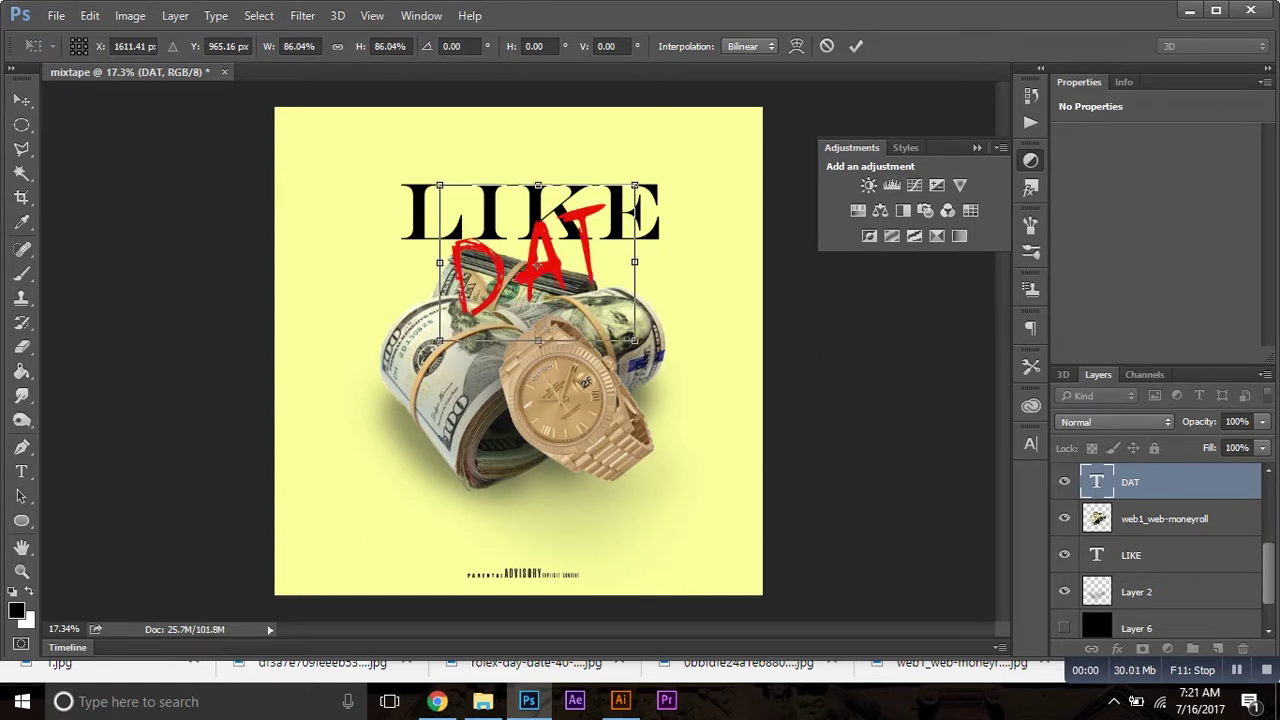
pyautogui.click(1131, 555)
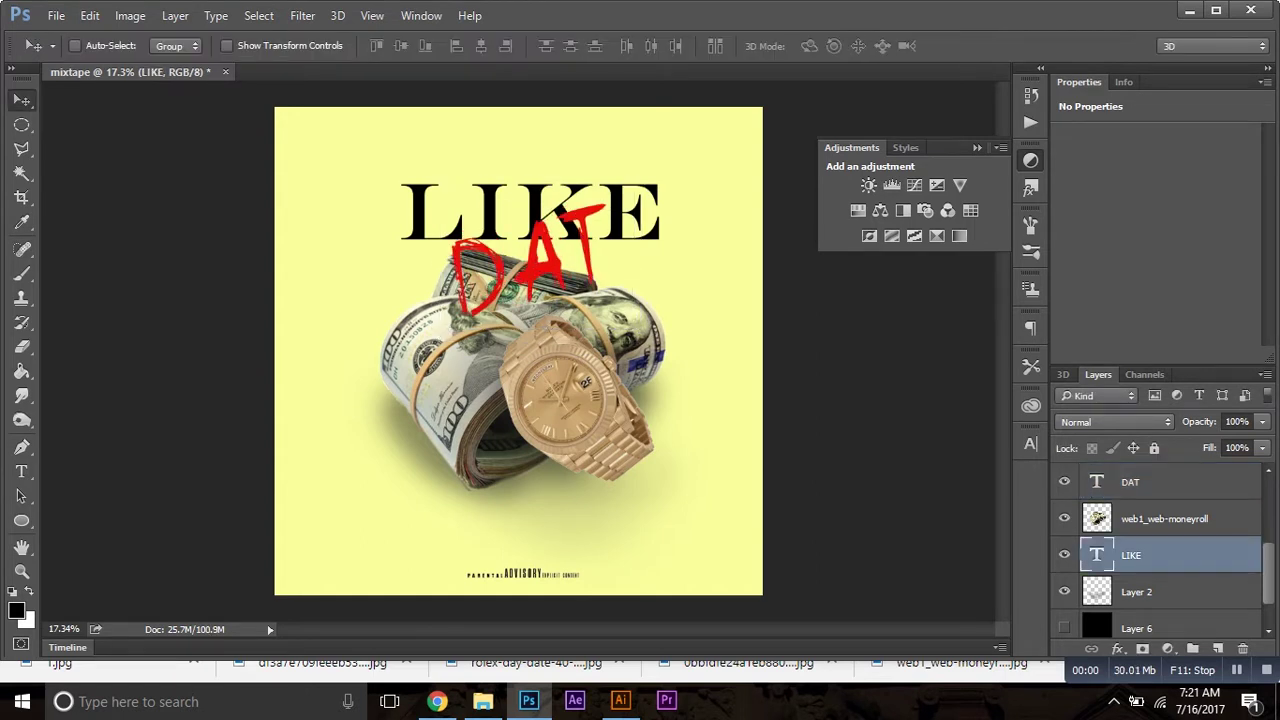
# Enlarge LIKE further and reposition it across the top, just above DAT.
pyautogui.hotkey('ctrl', 't')
pyautogui.moveTo(660, 240); pyautogui.dragTo(706, 260)
pyautogui.press('Return')
pyautogui.moveTo(700, 205); pyautogui.dragTo(675, 173)
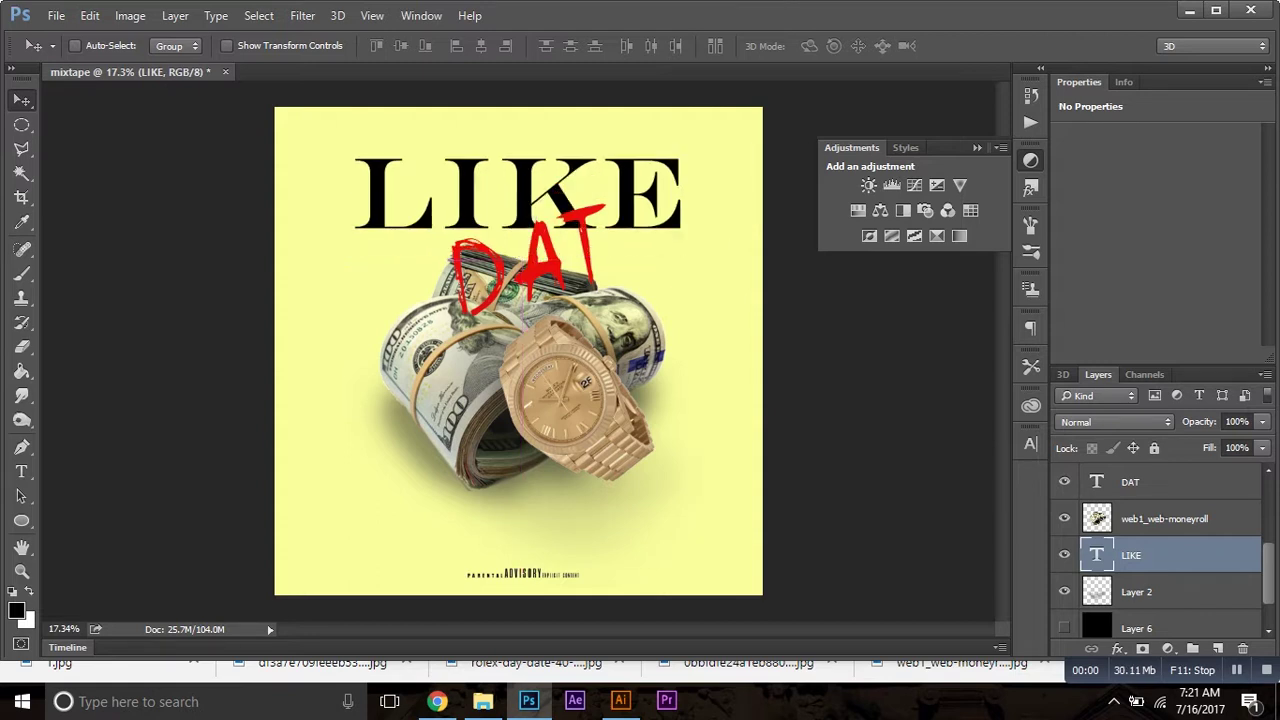
pyautogui.scroll(-1, 1160, 550)
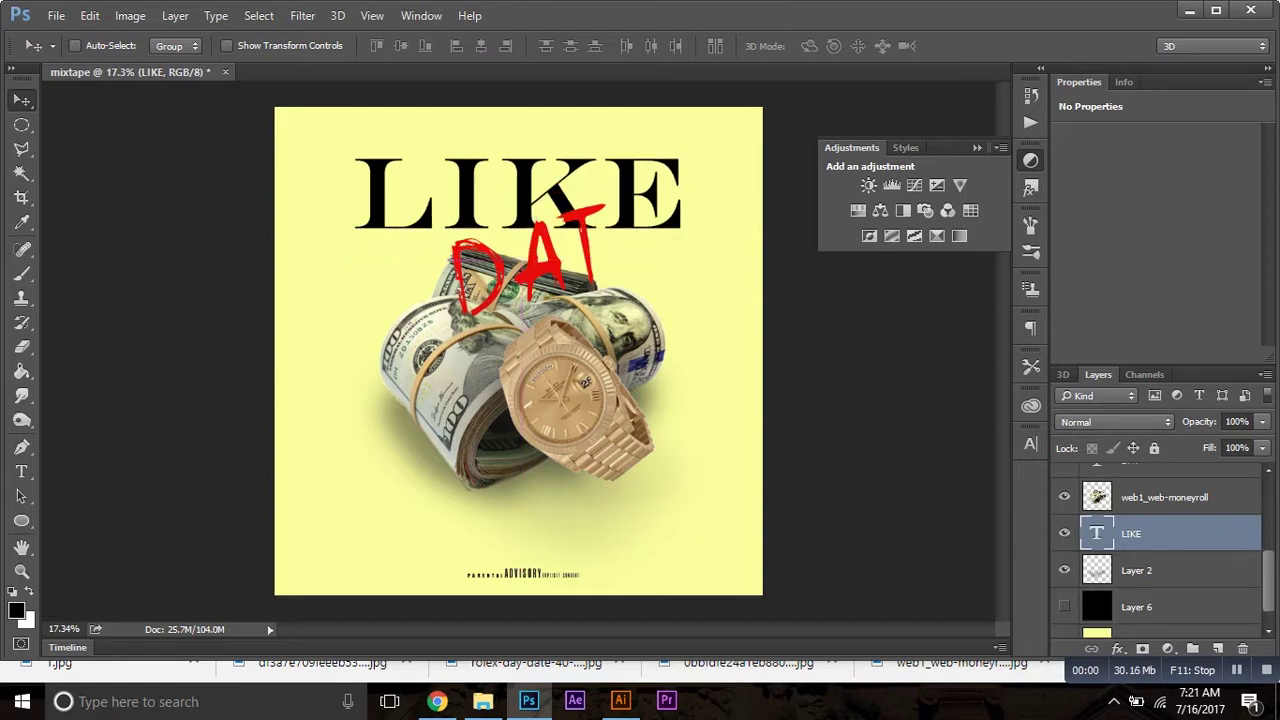
pyautogui.moveTo(655, 178); pyautogui.dragTo(655, 210)
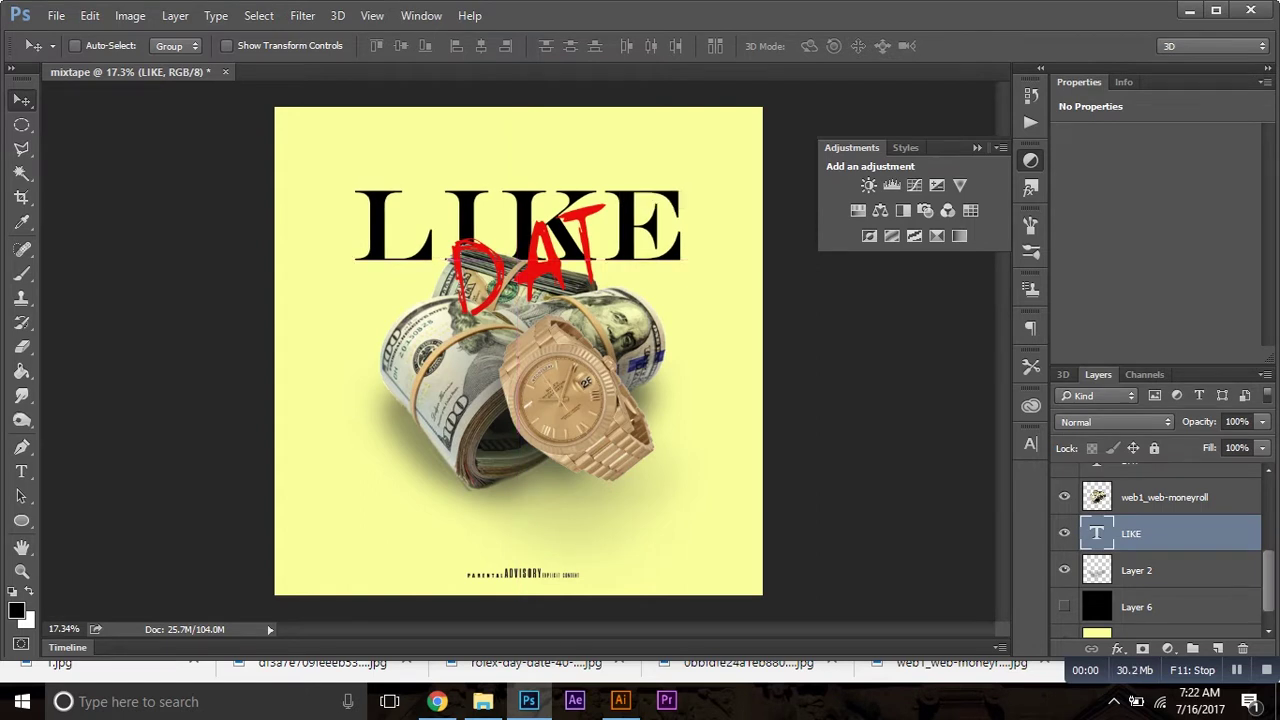
pyautogui.keyDown('ctrl'); pyautogui.click(530, 255); pyautogui.keyUp('ctrl')
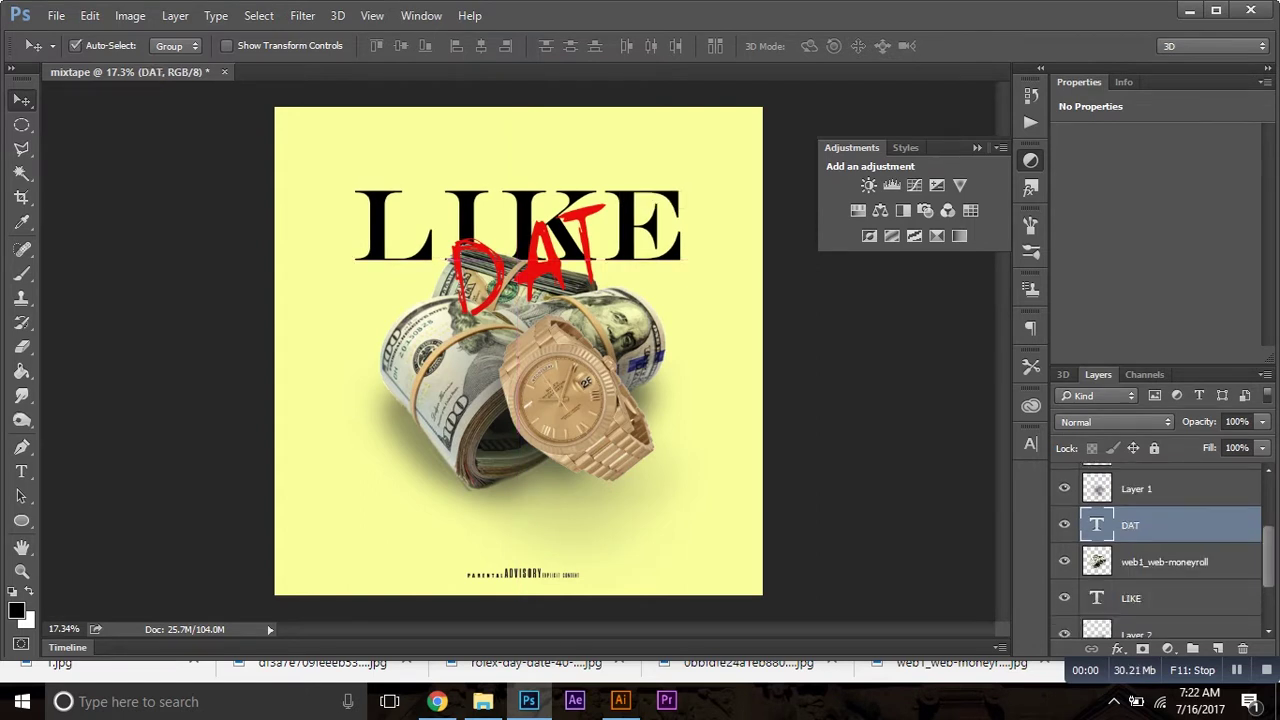
# Rotate the red DAT to about -9.8° and nudge it left and down over the money rolls.
pyautogui.hotkey('ctrl', 't')
pyautogui.moveTo(667, 158); pyautogui.dragTo(650, 135)
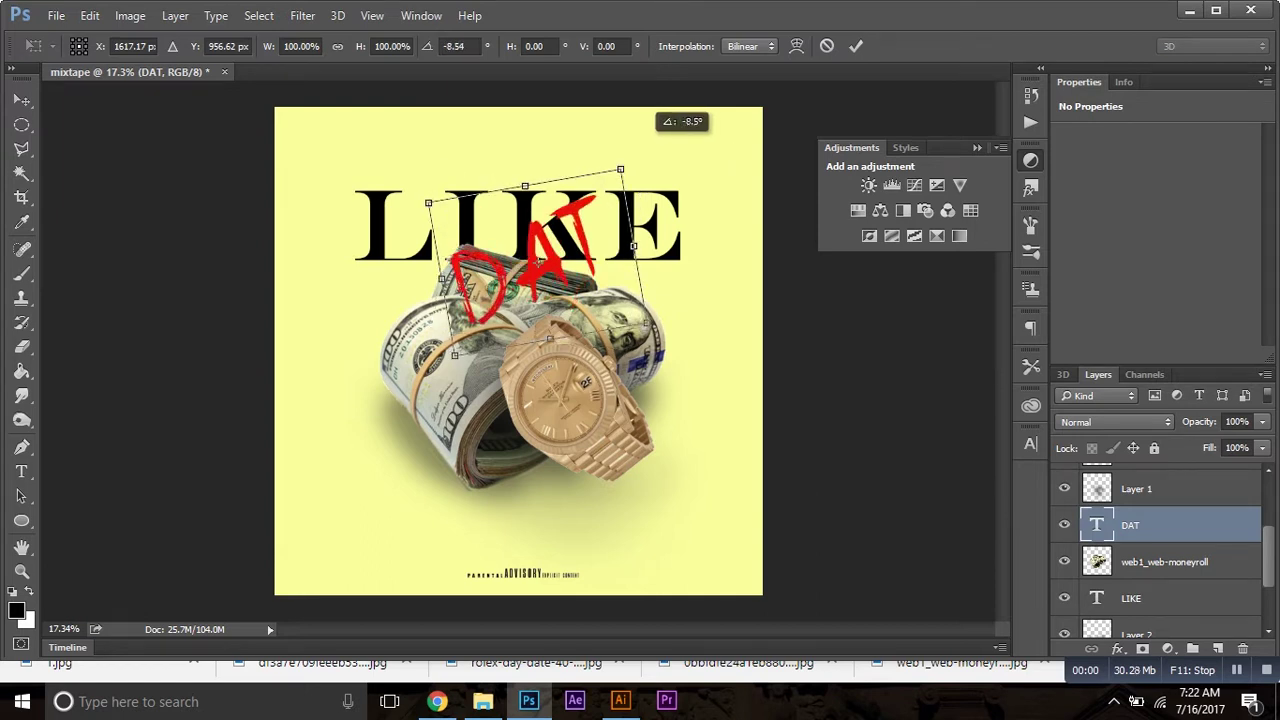
pyautogui.moveTo(540, 260); pyautogui.dragTo(540, 283)
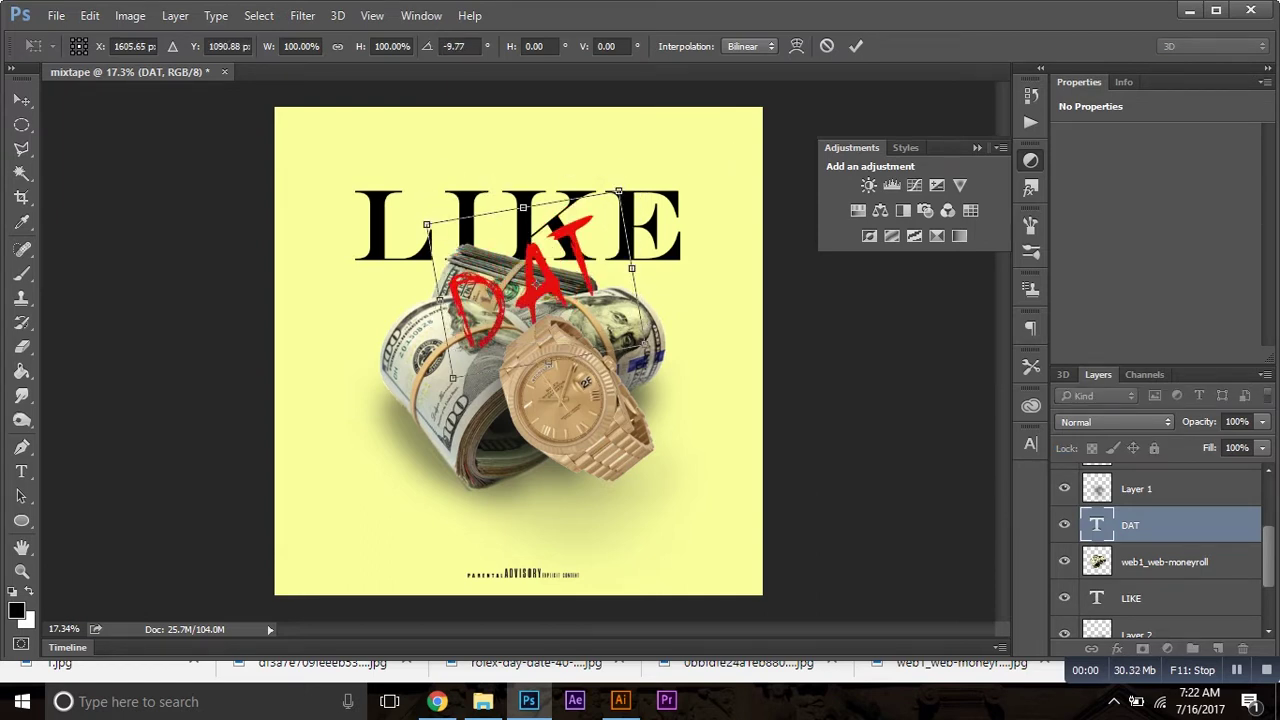
pyautogui.press('Return')
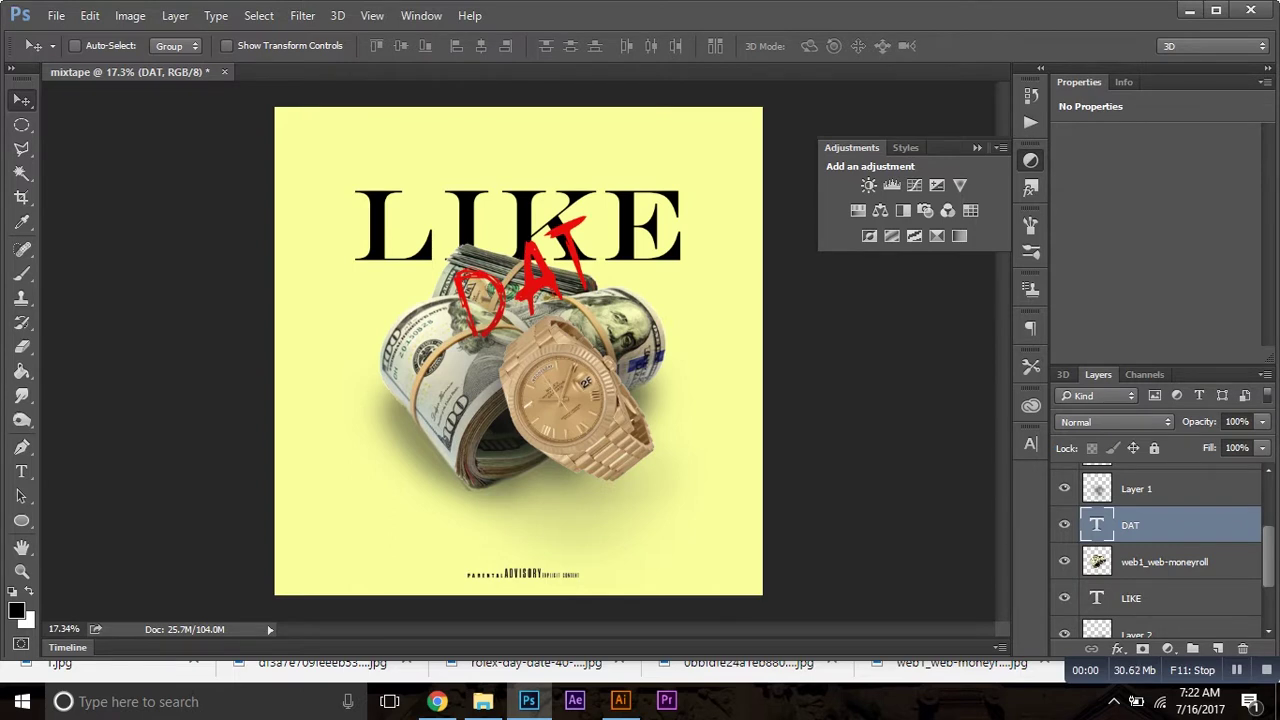
pyautogui.moveTo(560, 240); pyautogui.dragTo(548, 243)
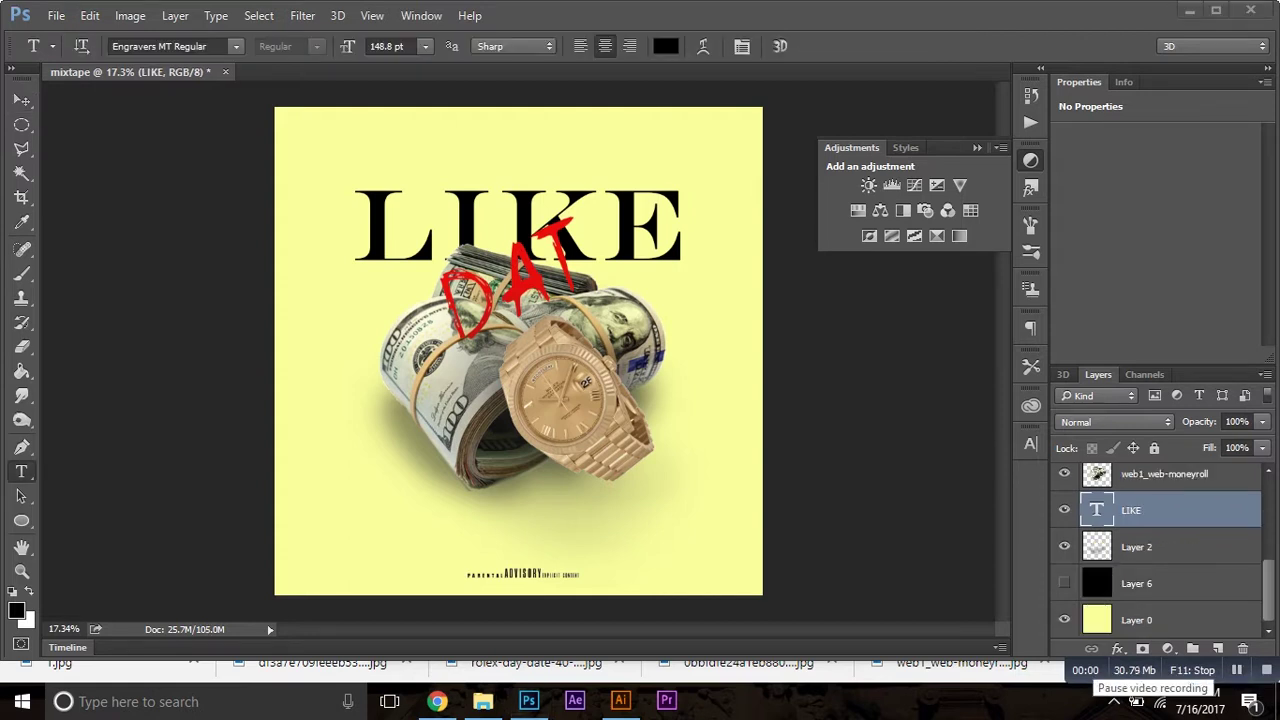
# Finish editing the LIKE text layer and commit it.
pyautogui.click(455, 225)
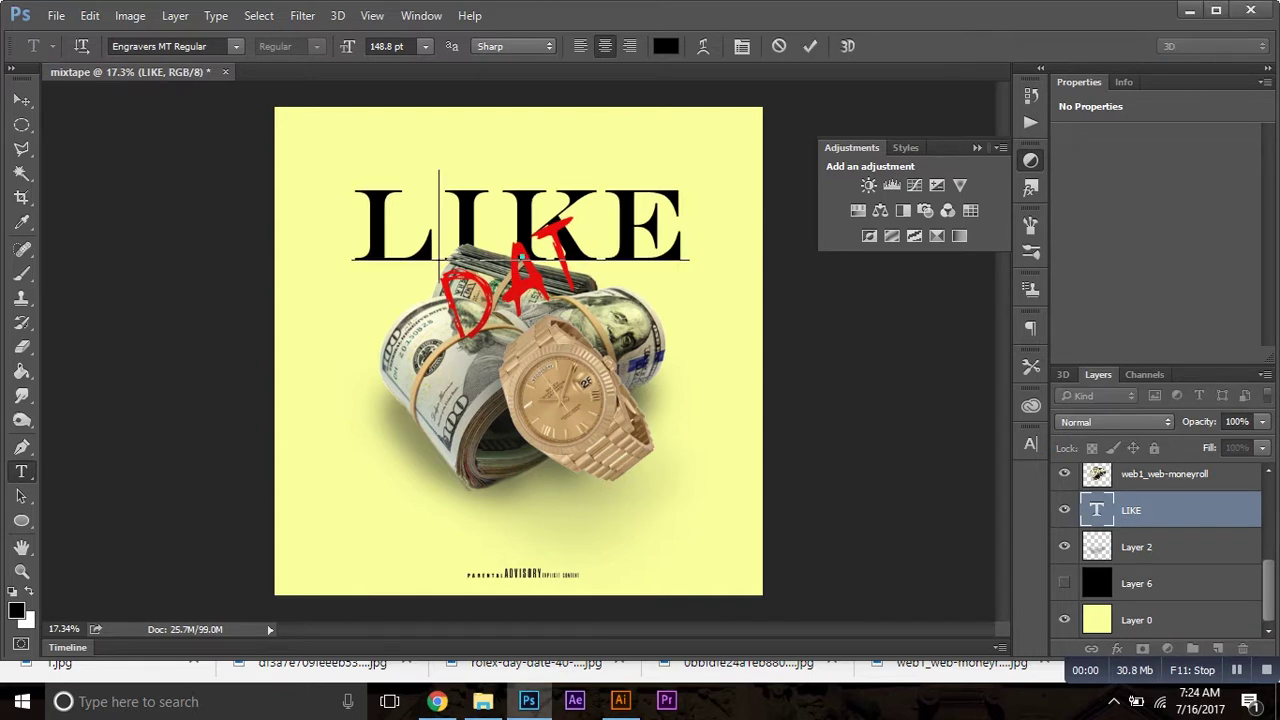
pyautogui.press('ctrl')
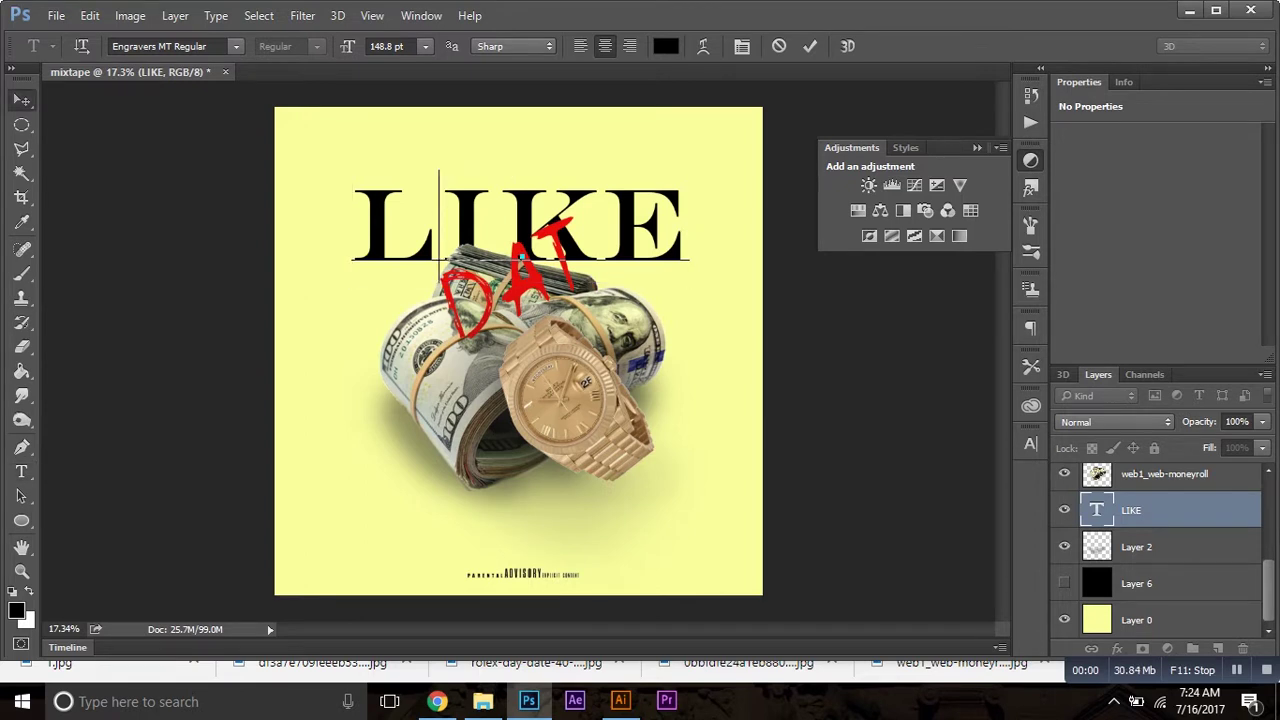
pyautogui.hotkey('ctrl', 'Return')
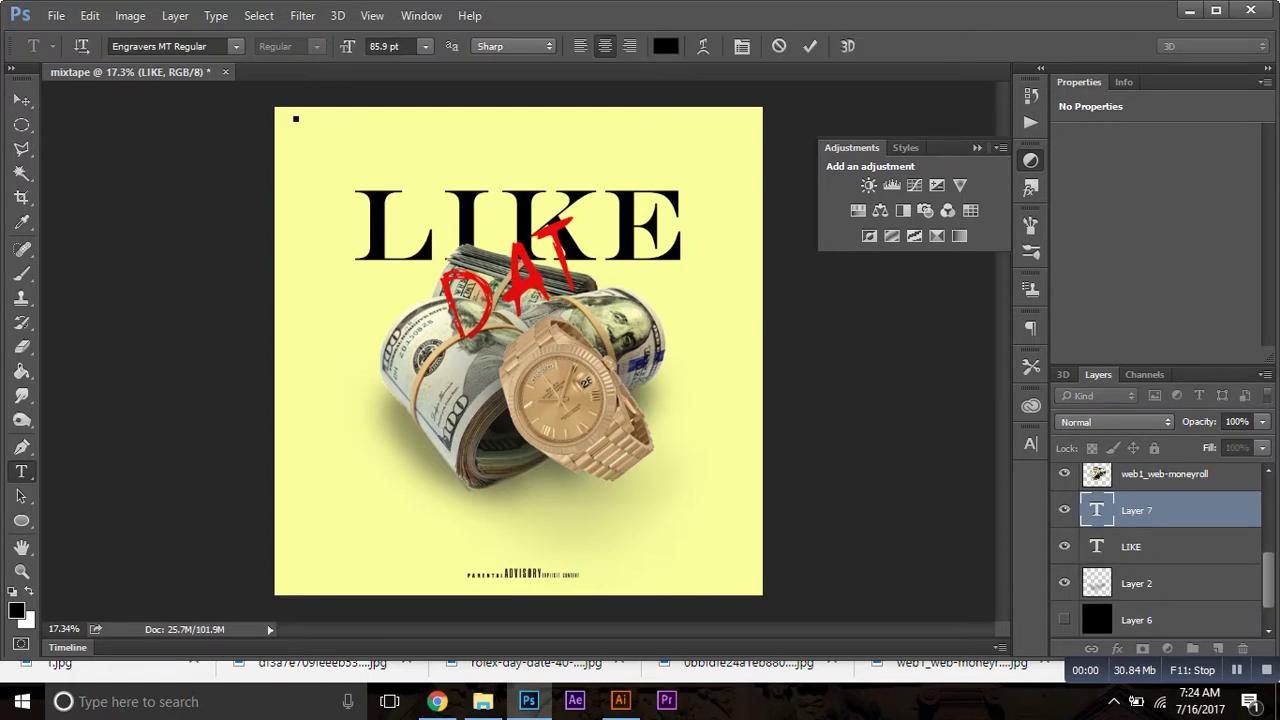
# Type the artist name KOCKY KA in black serif lettering along the cover's top-left.
pyautogui.click(295, 119)
pyautogui.write('RAC')
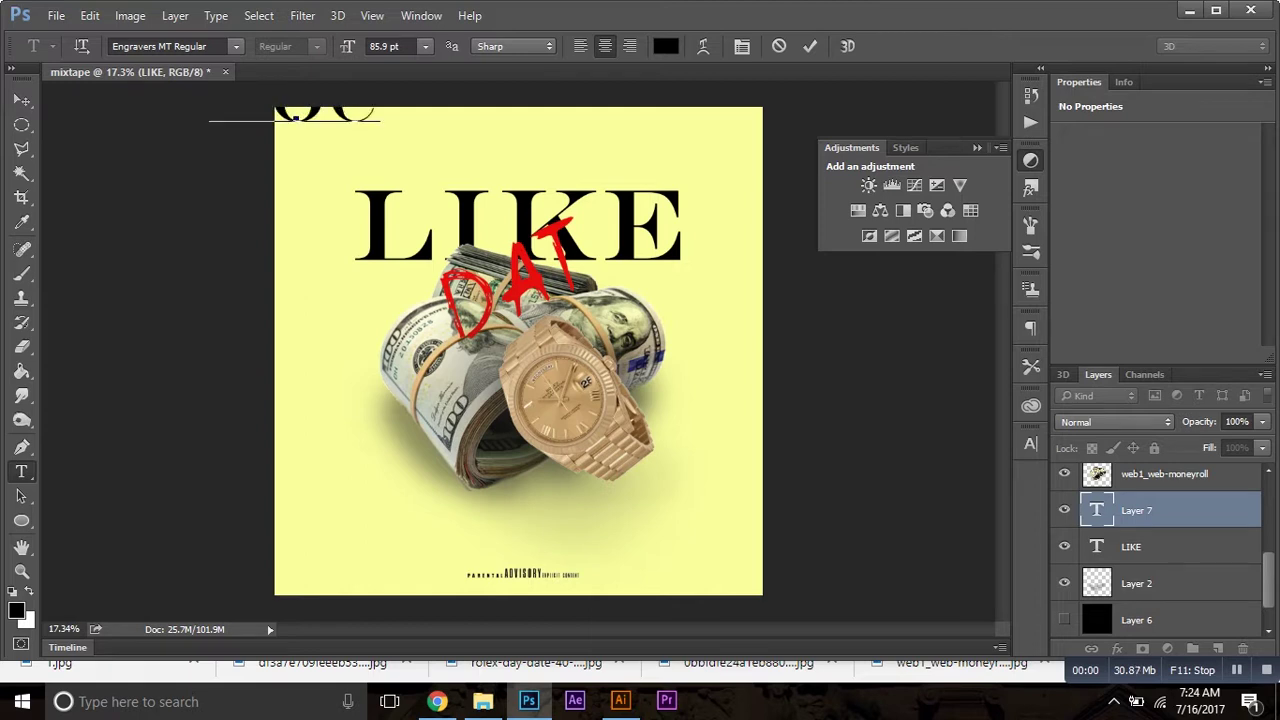
pyautogui.write('K')
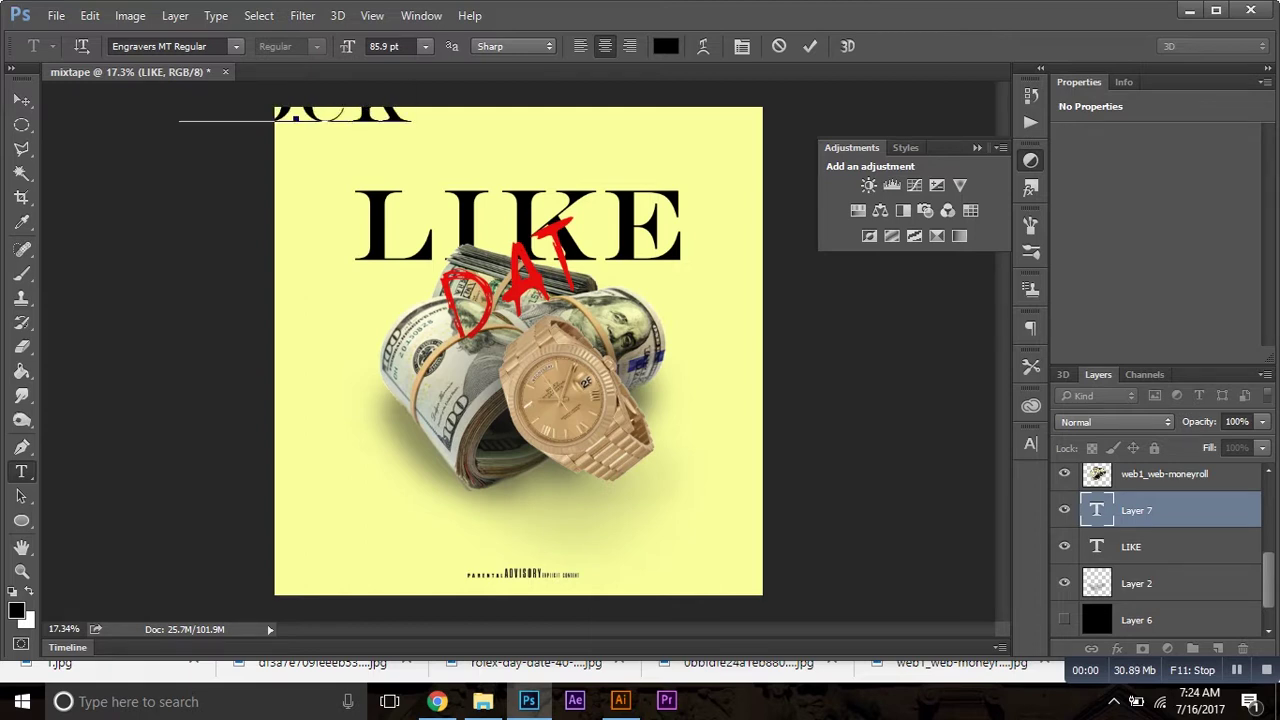
pyautogui.write('IN')
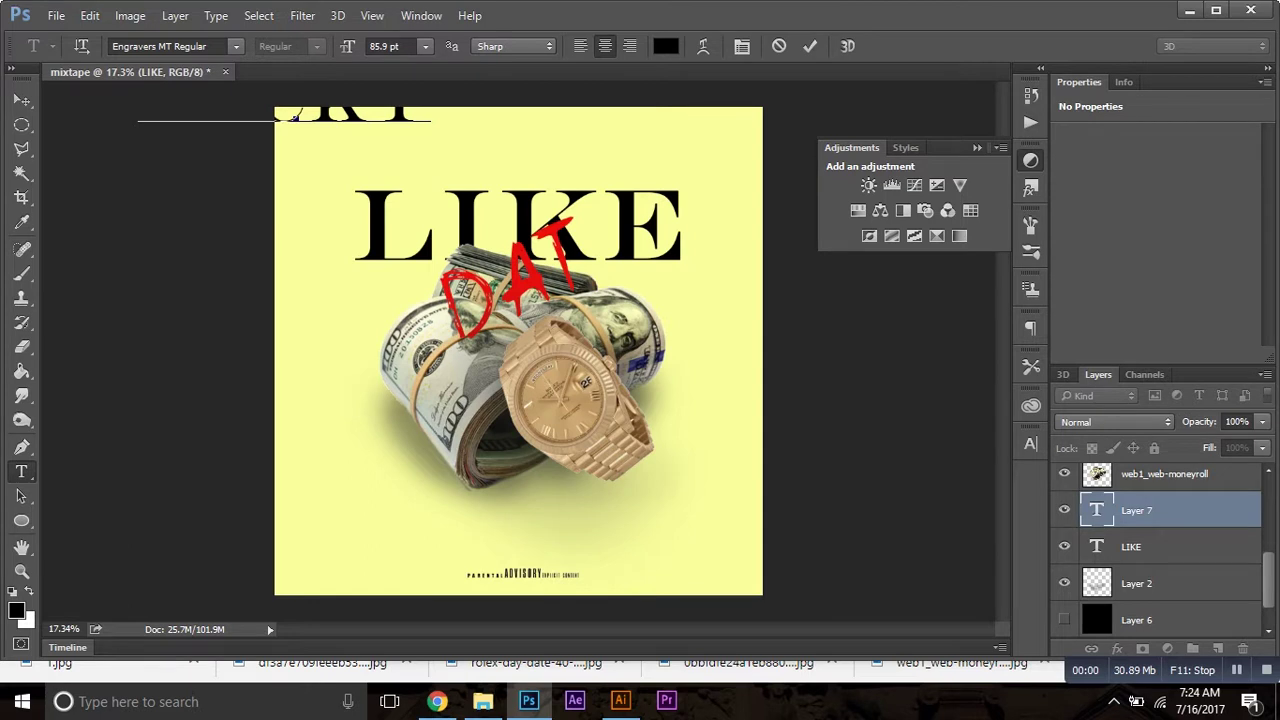
pyautogui.write('G')
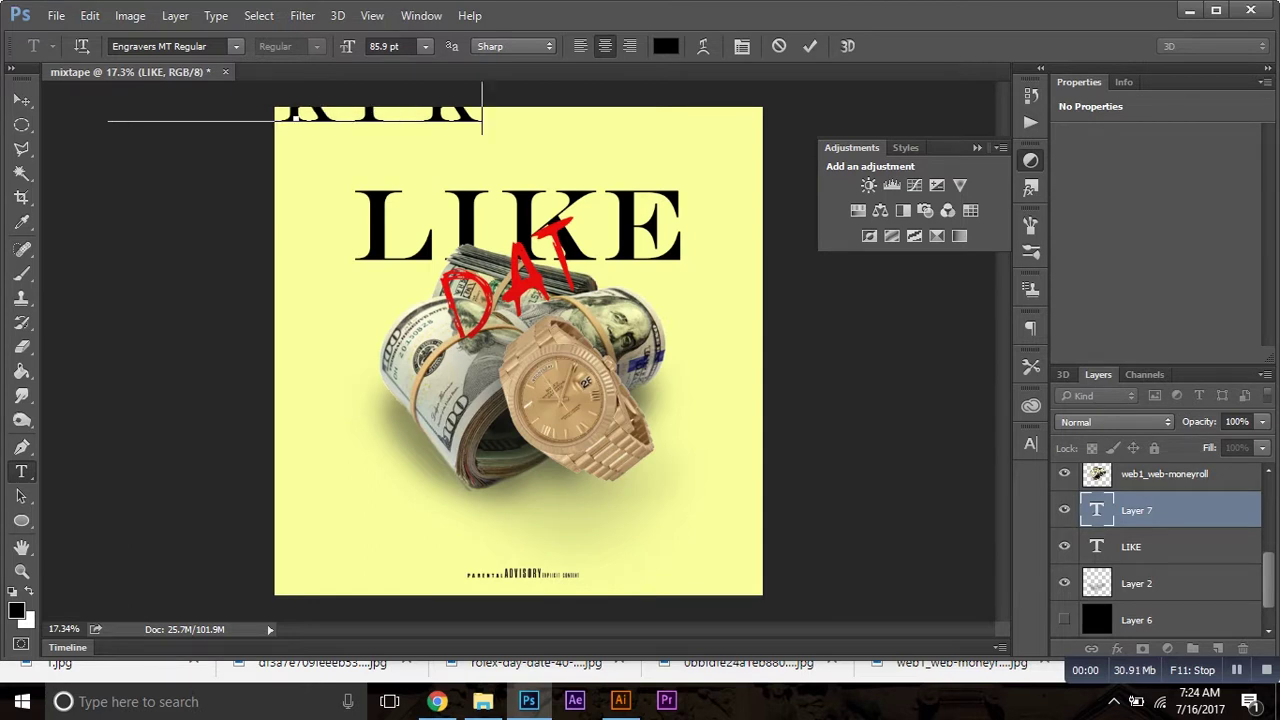
pyautogui.press('ctrl')
# Move the KOCKY KA text down above LIKE and commit it.
pyautogui.moveTo(294, 103); pyautogui.dragTo(505, 160)
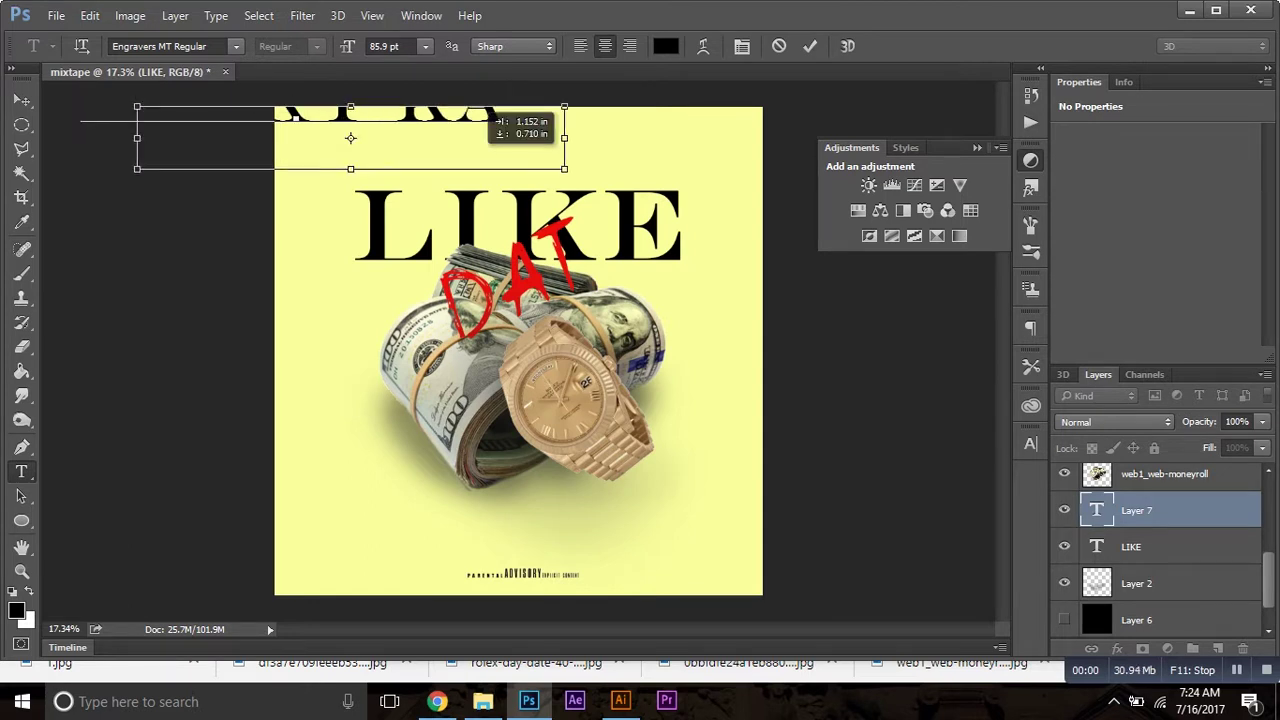
pyautogui.press('ctrl')
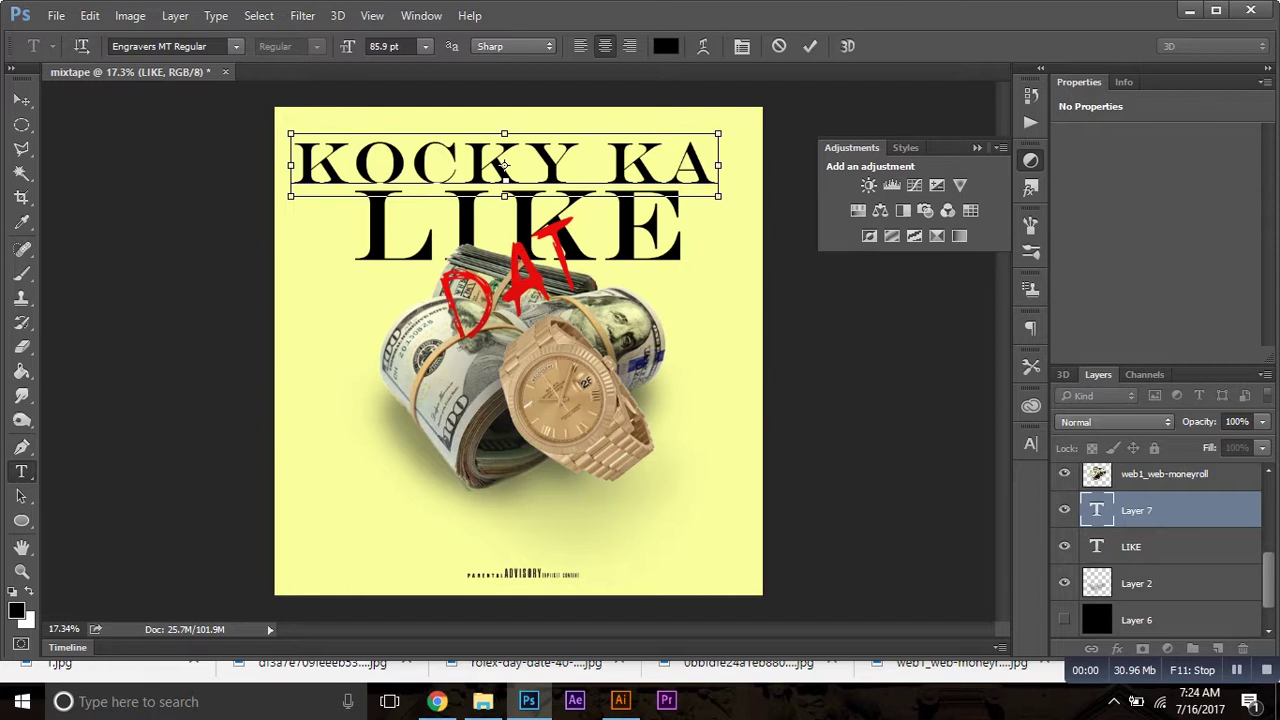
pyautogui.click(507, 195)
pyautogui.press('ctrl')
# Remove the empty extra type layer and scale KOCKY KA to about 57%, centred above LIKE.
pyautogui.hotkey('ctrl', 't')
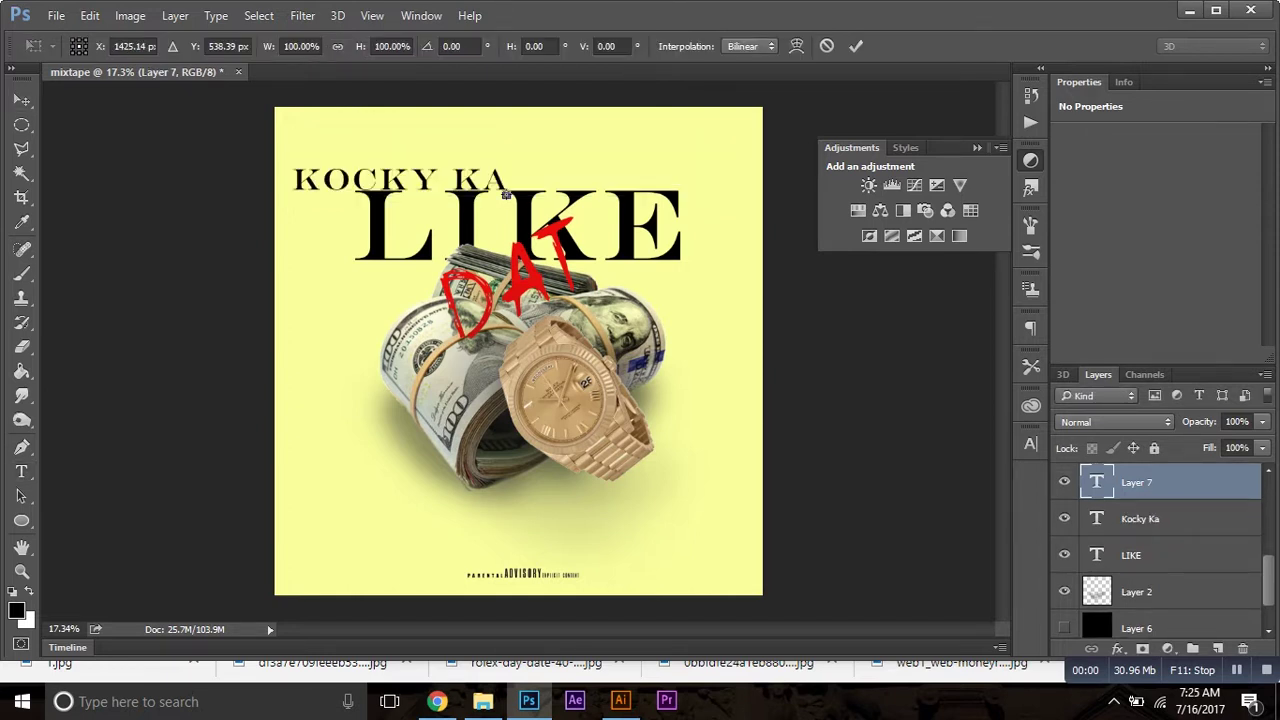
pyautogui.press('Return')
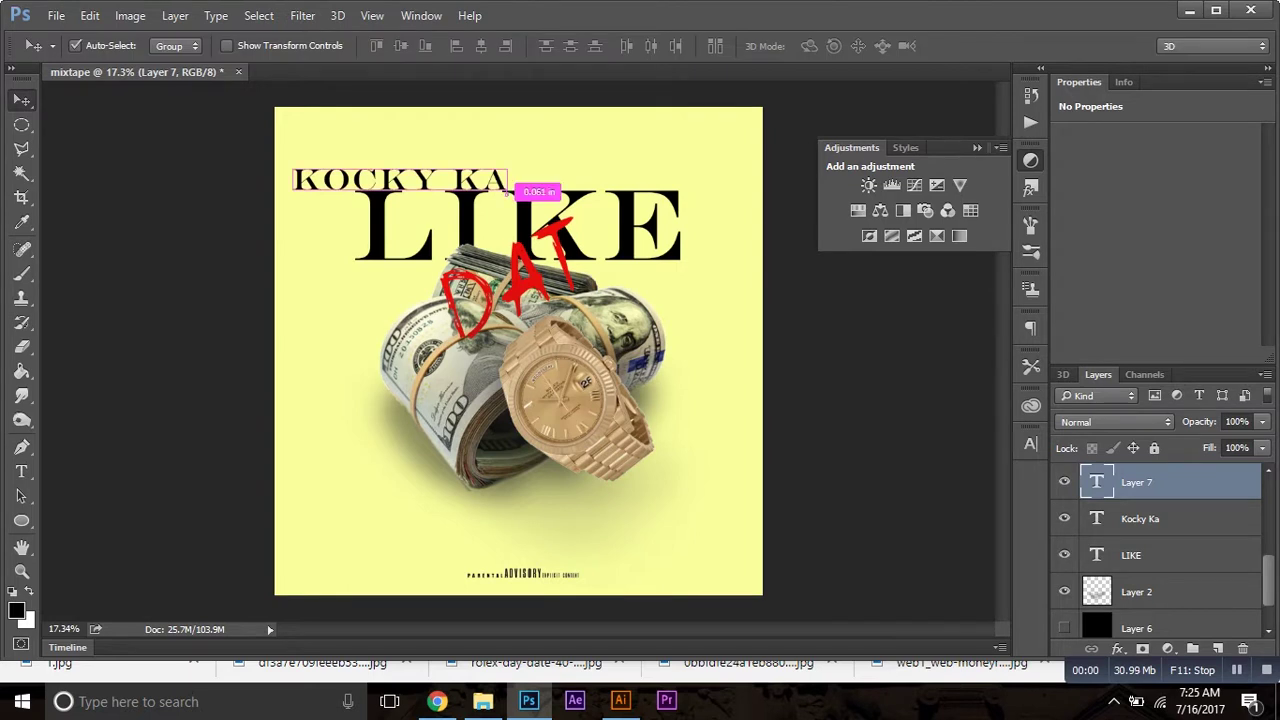
pyautogui.hotkey('ctrl', 't')
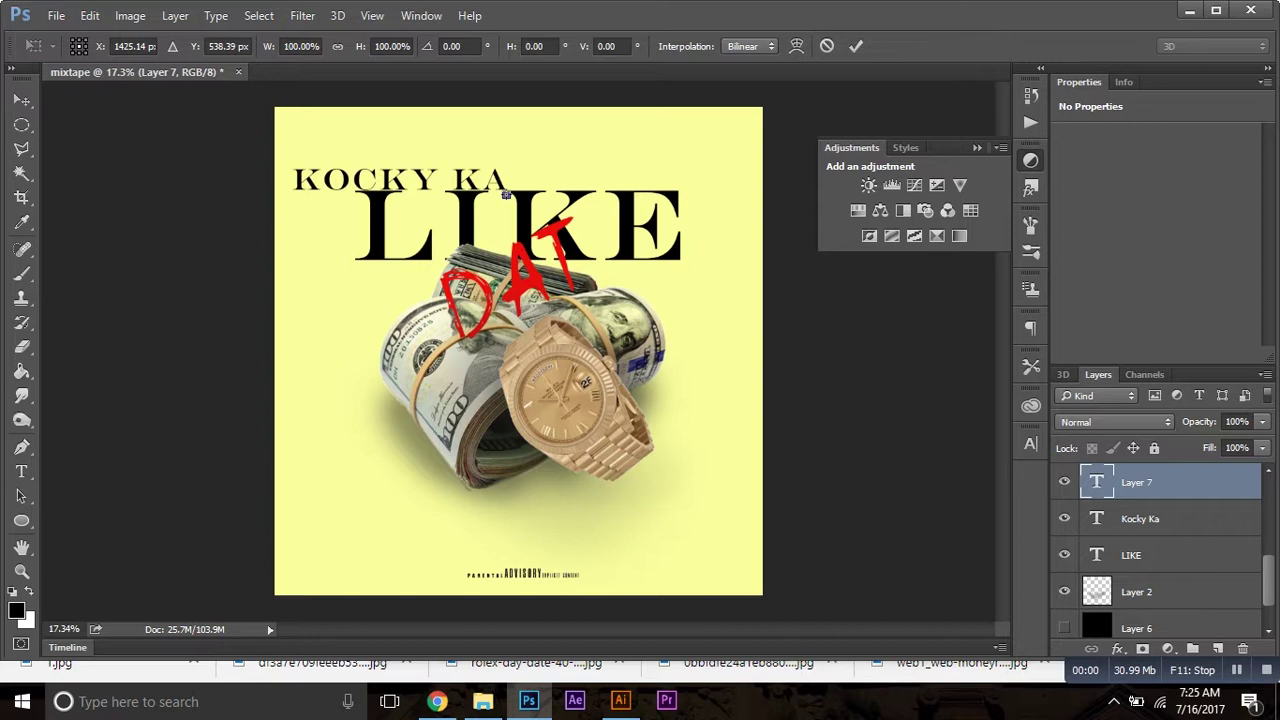
pyautogui.press('Escape')
pyautogui.hotkey('ctrl', 't')
pyautogui.moveTo(398, 180); pyautogui.dragTo(416, 183)
pyautogui.click(855, 46)
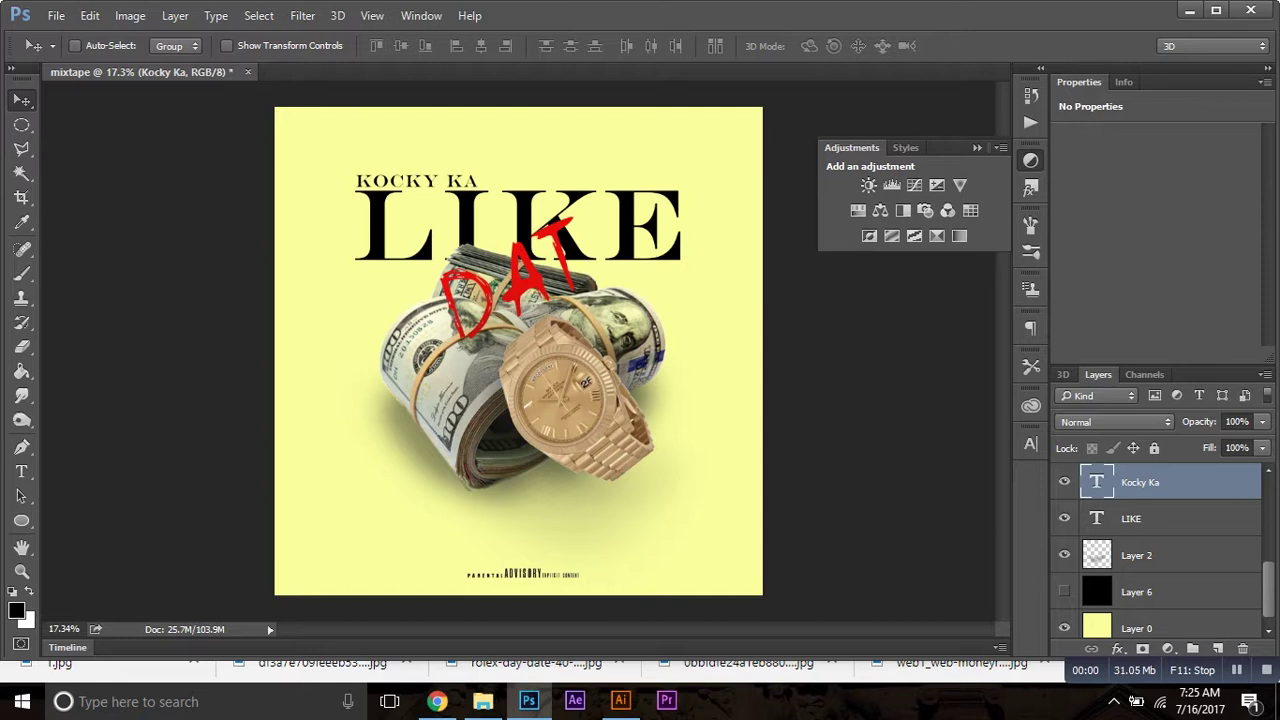
# Append 'FT BOSSMAN HORSE' to the KOCKY KA artist line.
pyautogui.doubleClick(415, 182)
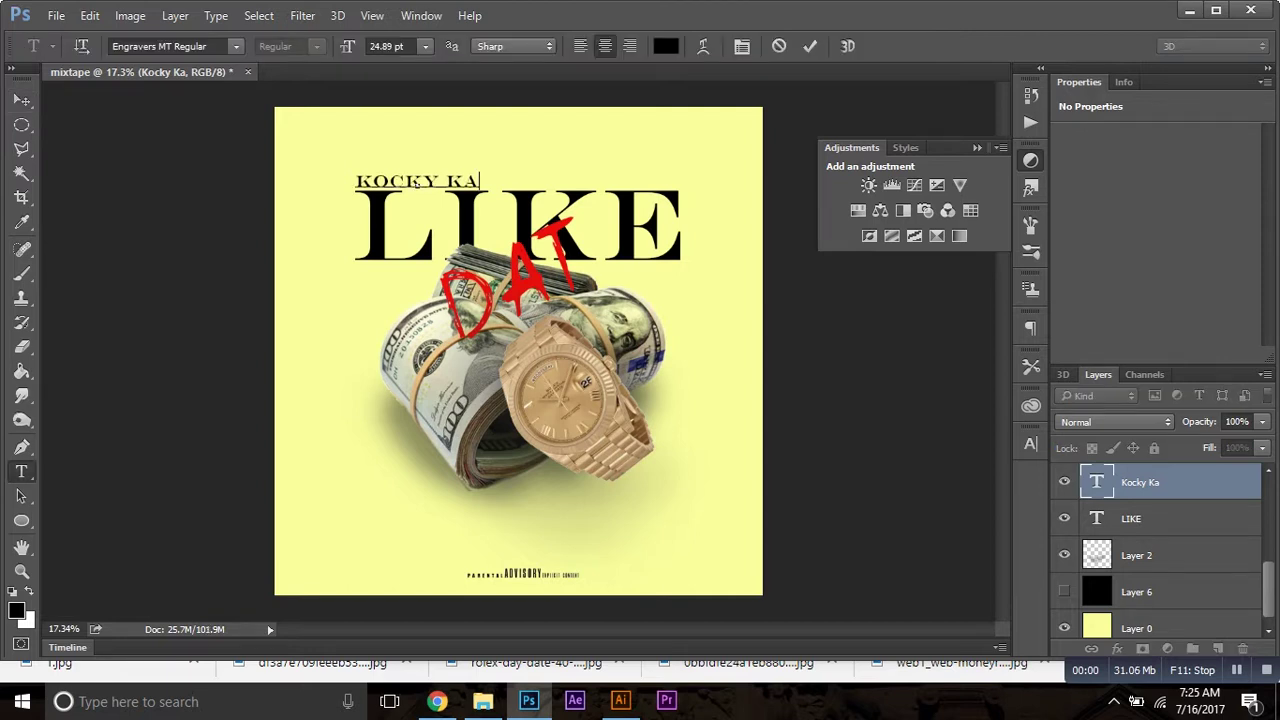
pyautogui.write('.')
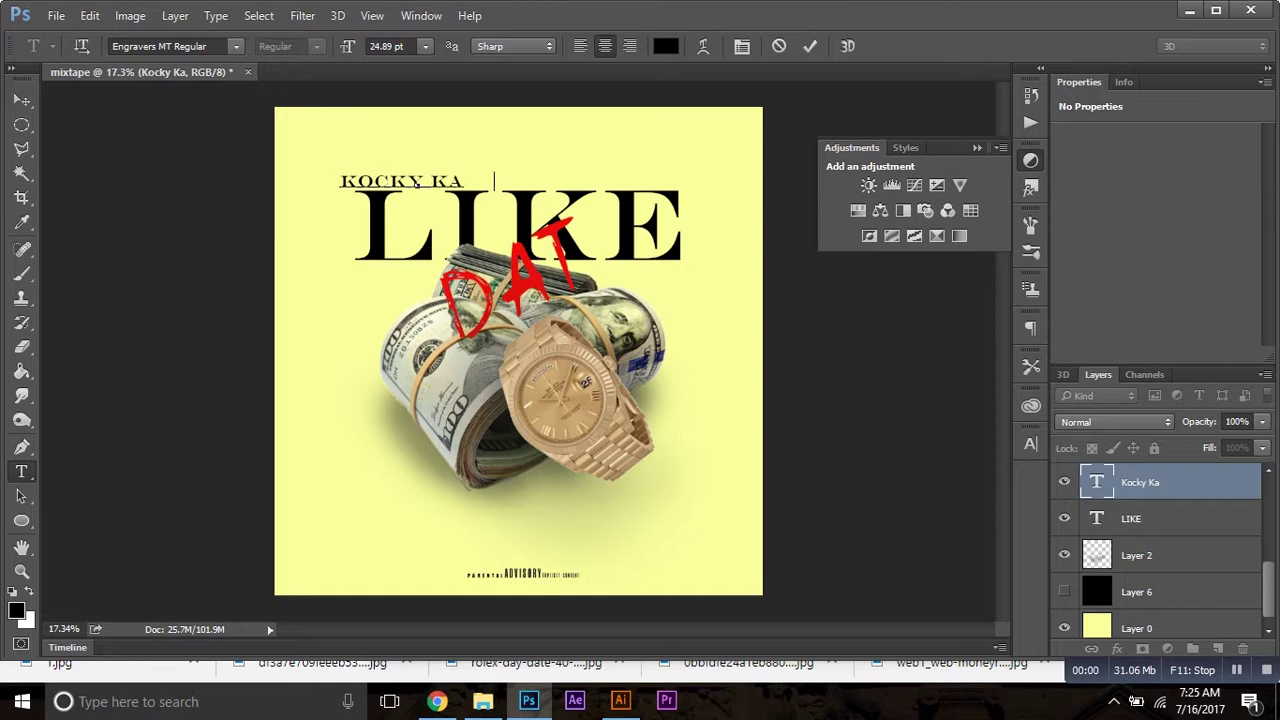
pyautogui.write(' FT')
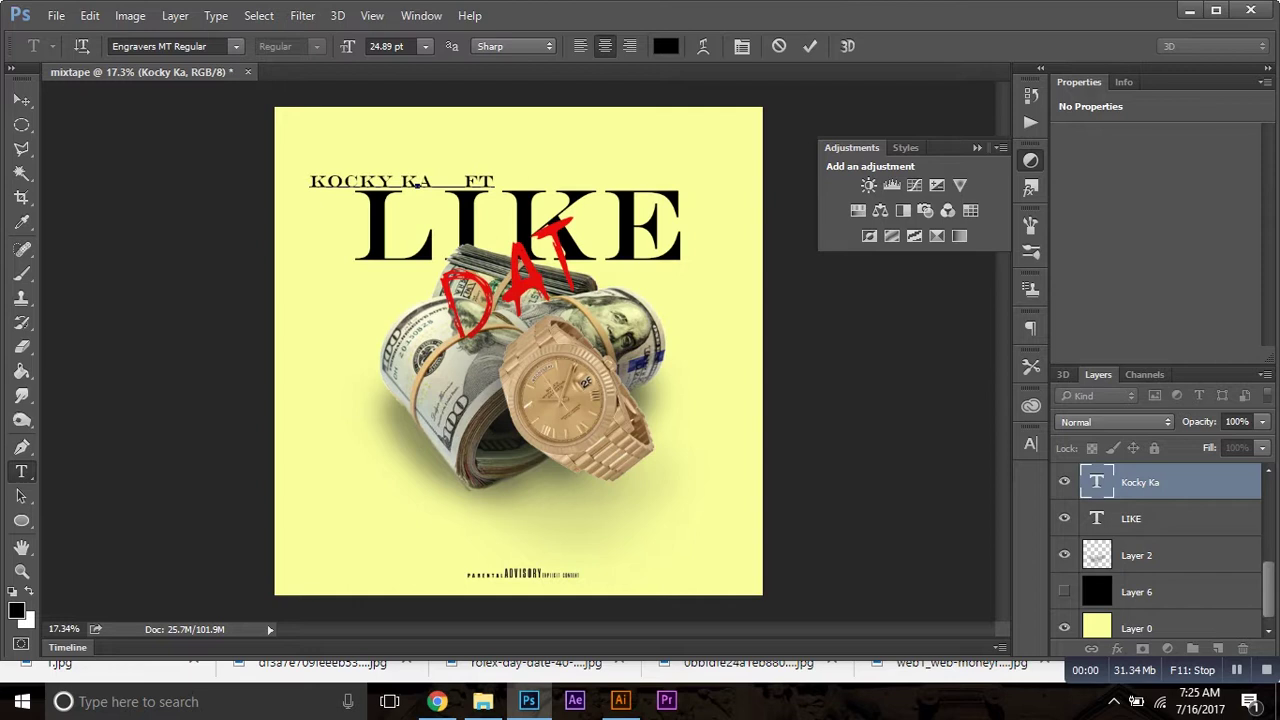
pyautogui.write('   BO')
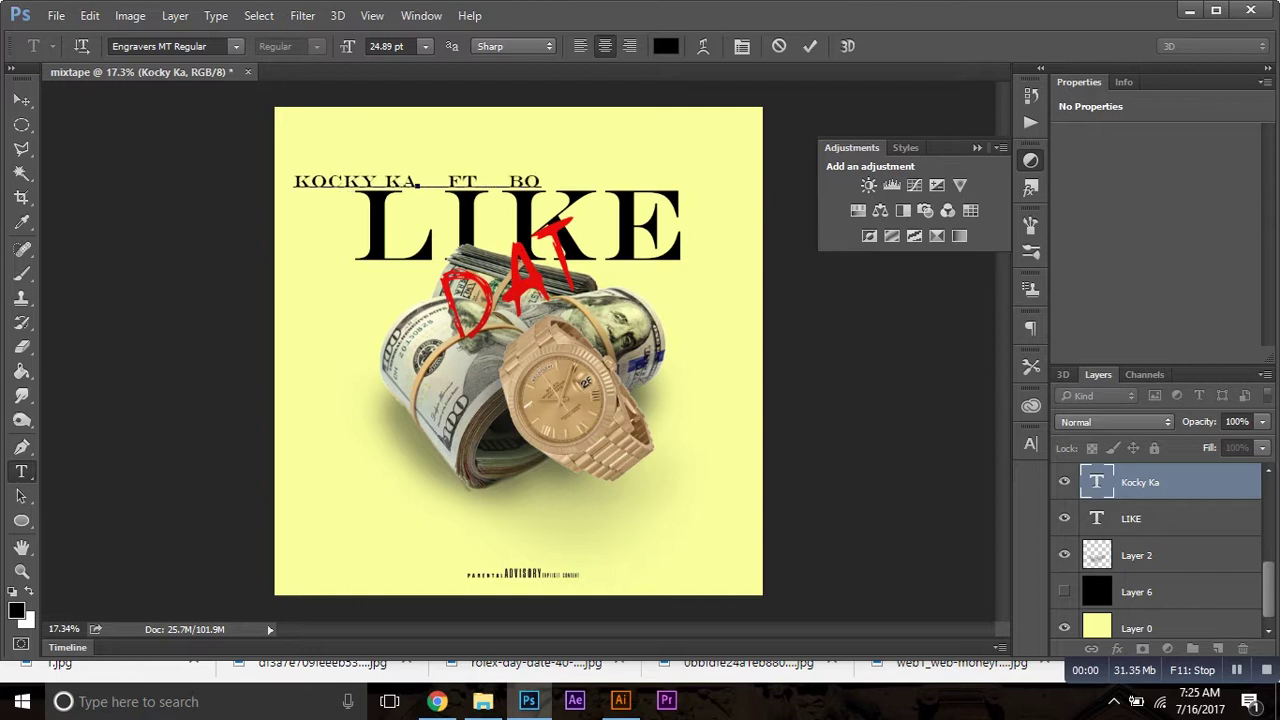
pyautogui.write('SS')
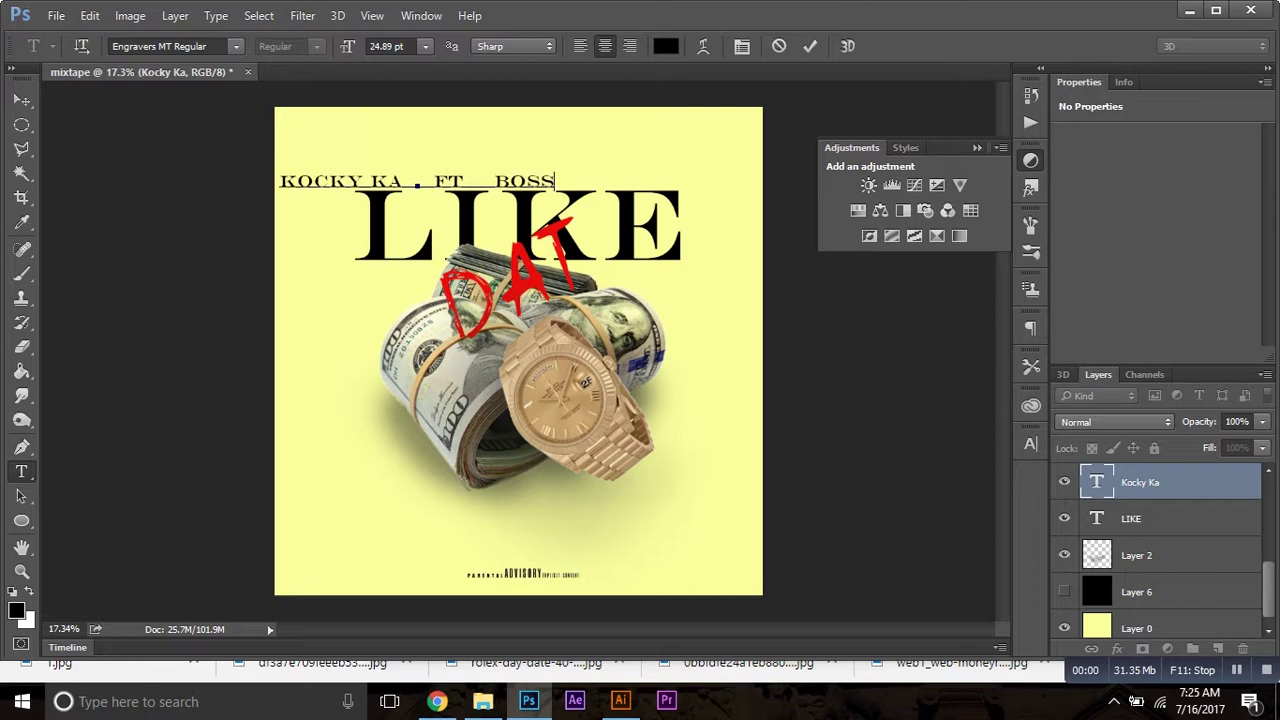
pyautogui.press('capslock')
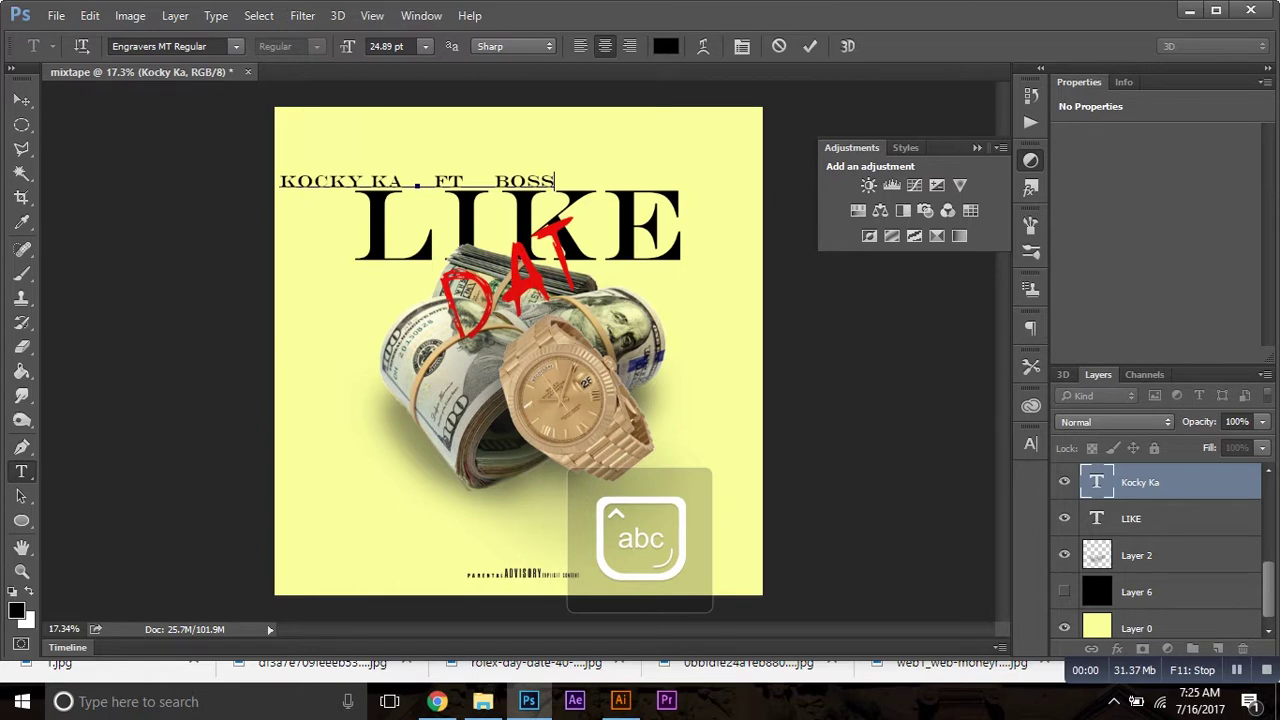
pyautogui.write('man')
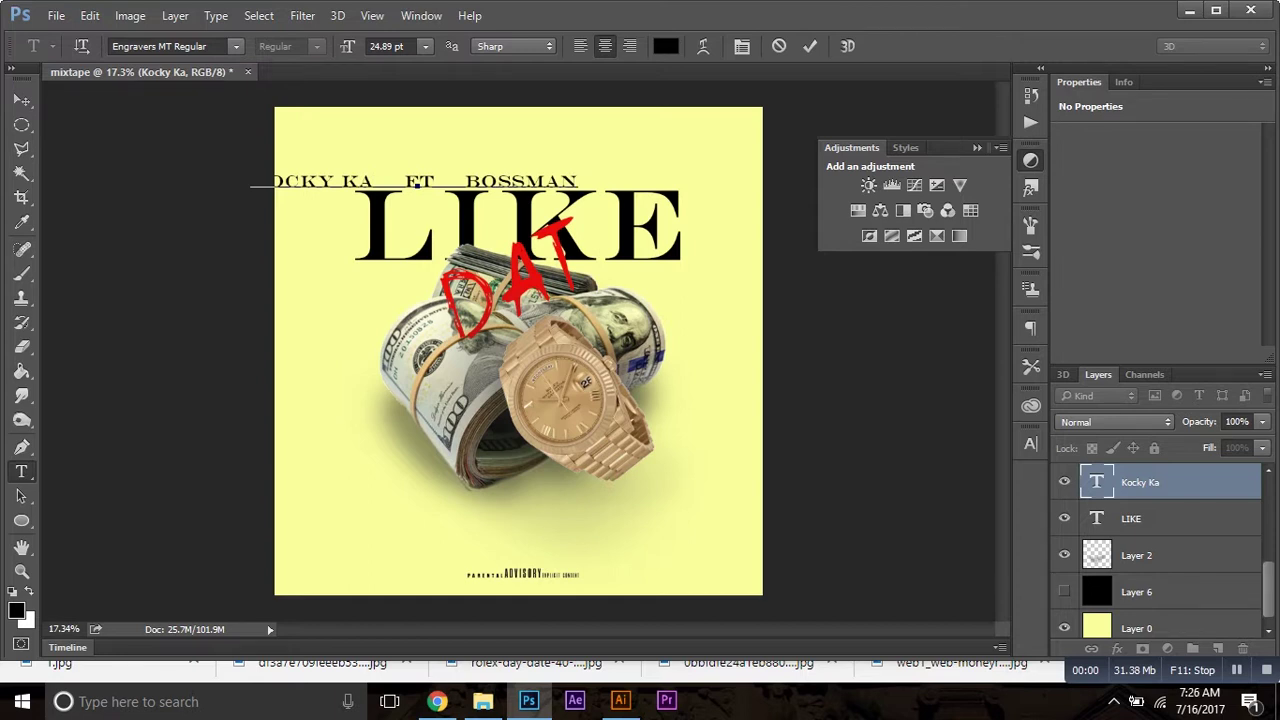
pyautogui.write('HORSE')
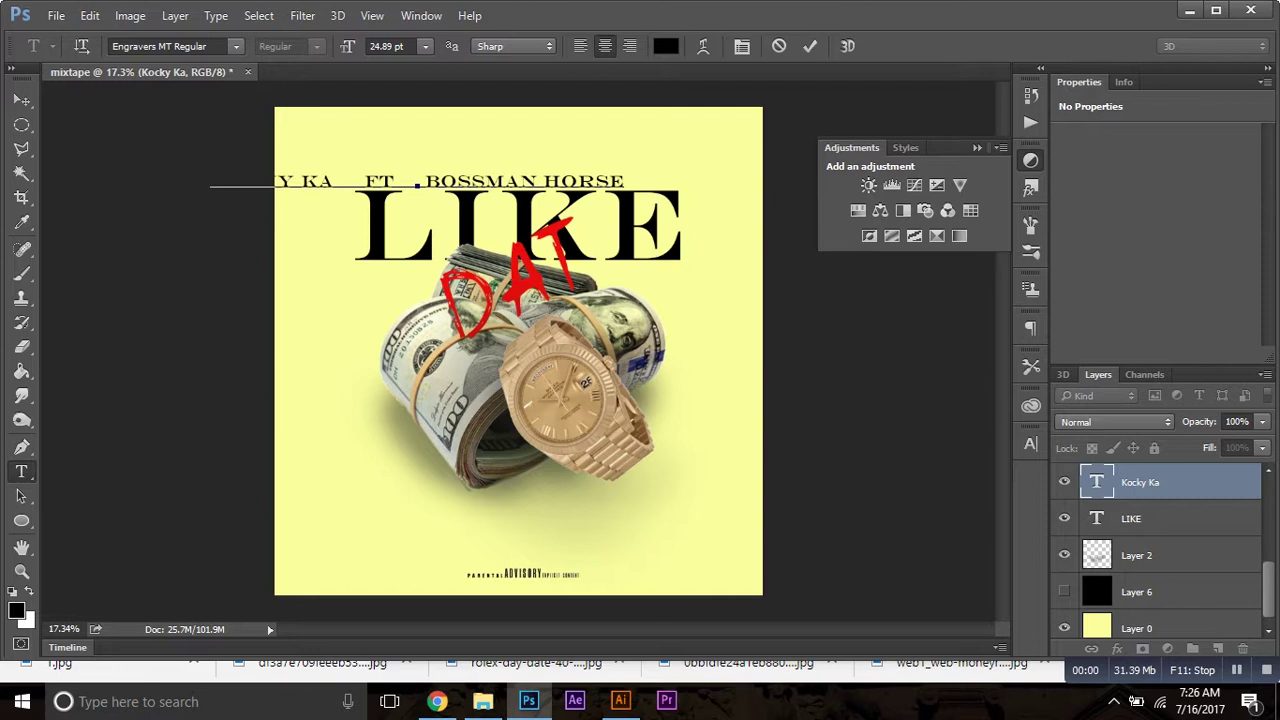
# Move the credit line back onto the cover and scale it to about 19.5 pt, matching LIKE's width.
pyautogui.moveTo(545, 140); pyautogui.dragTo(667, 140)
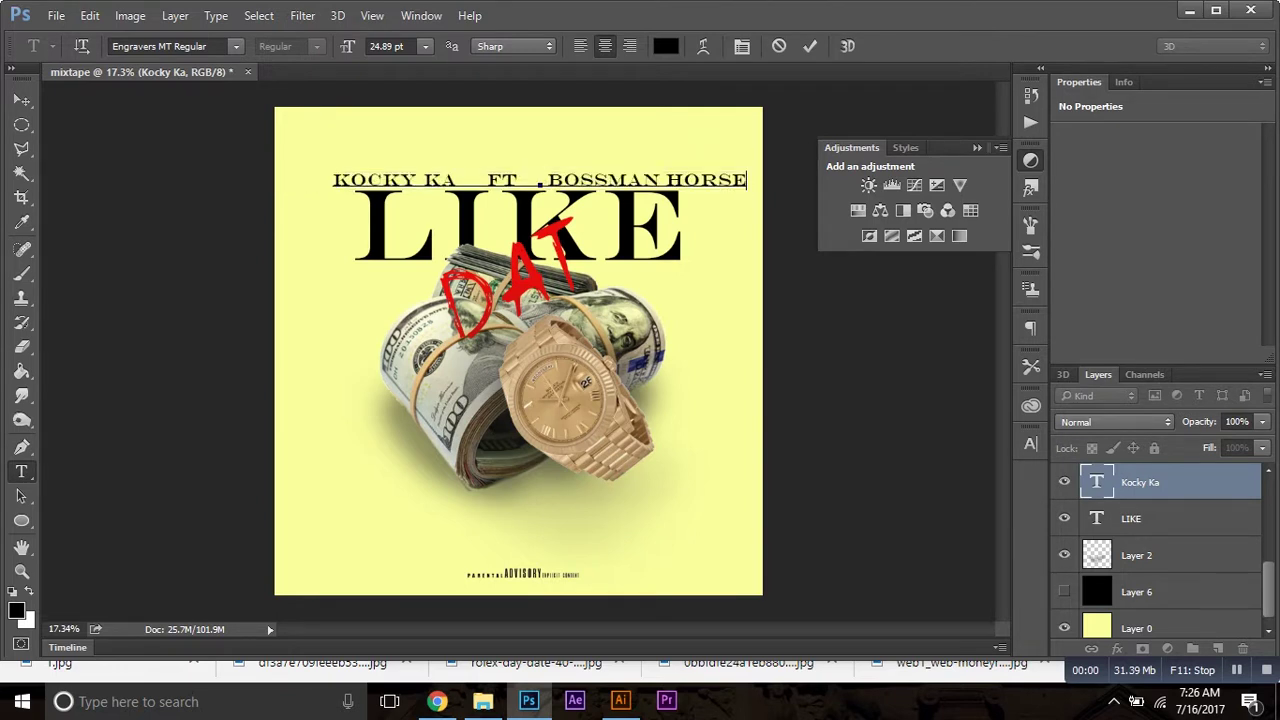
pyautogui.press('ctrl')
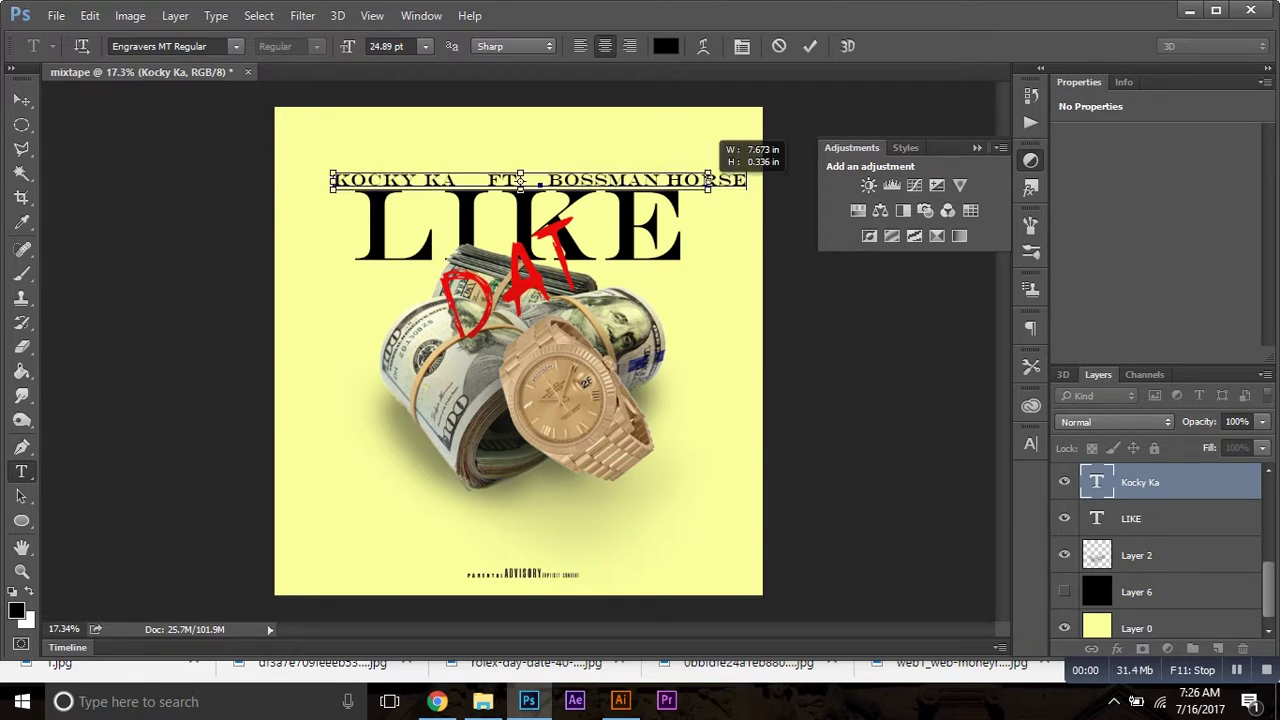
pyautogui.moveTo(749, 190); pyautogui.dragTo(681, 189)
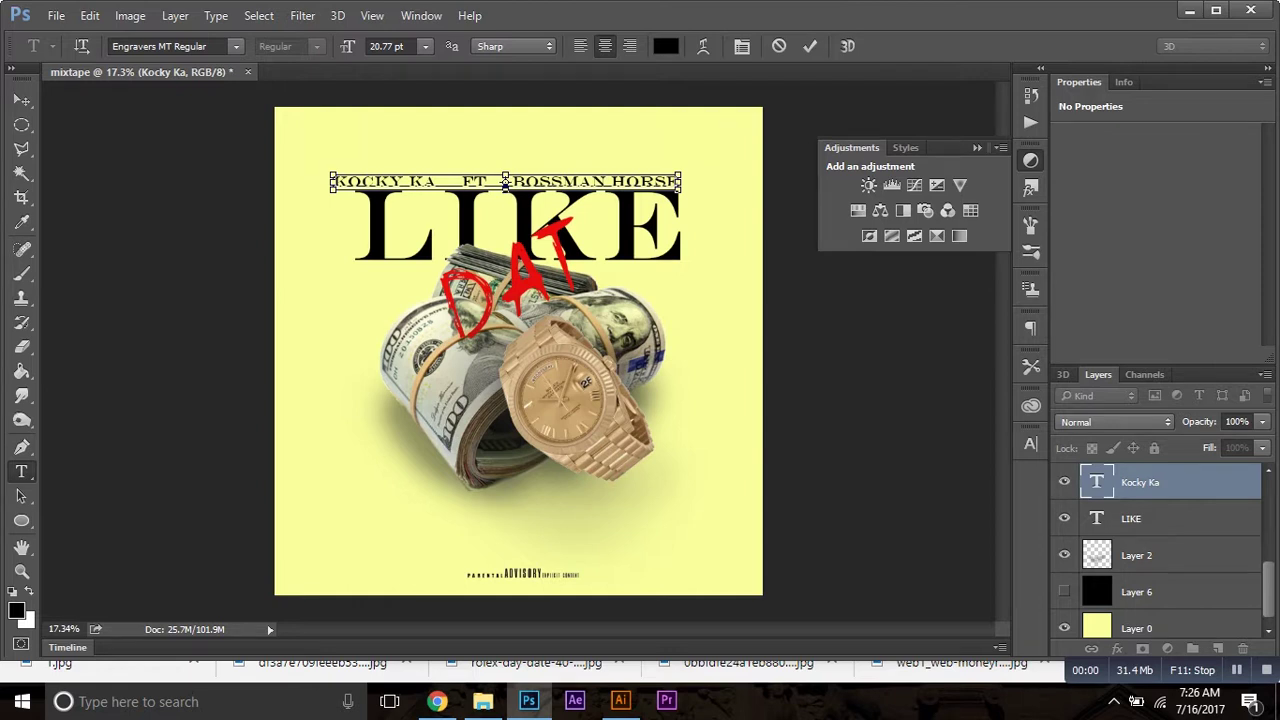
pyautogui.moveTo(331, 182); pyautogui.dragTo(352, 182)
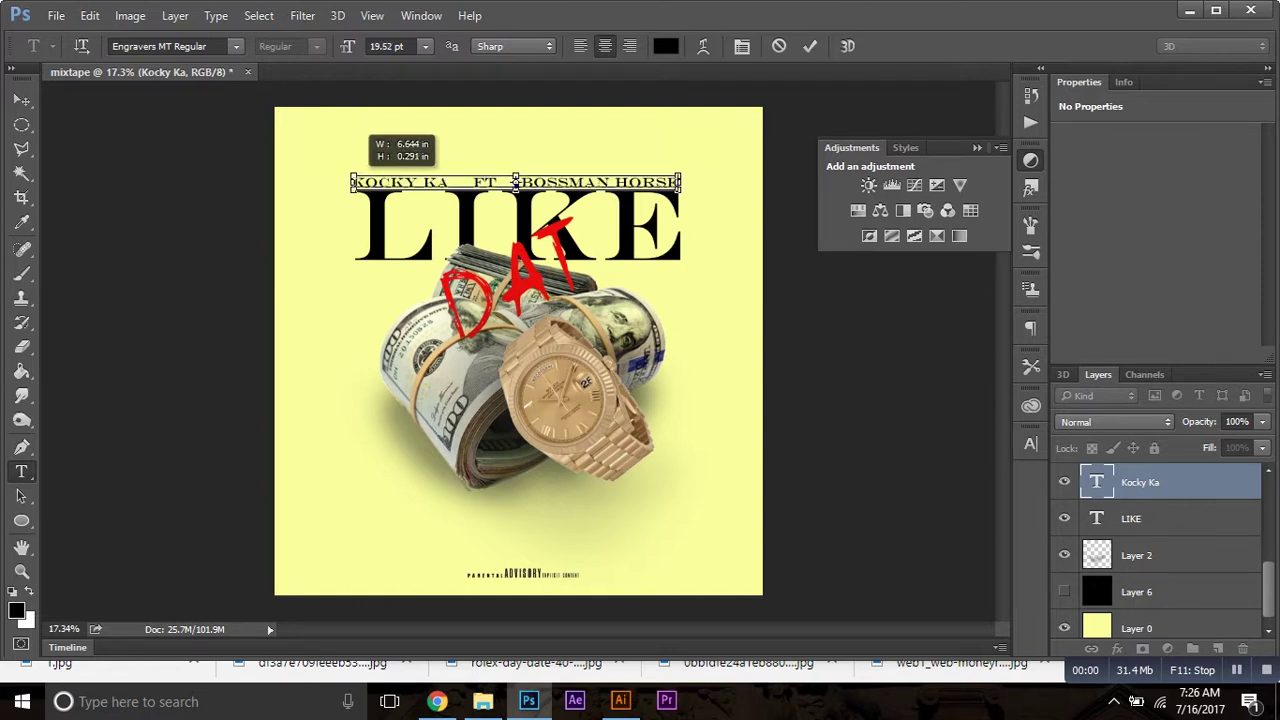
pyautogui.hotkey('ctrl', 'Return')
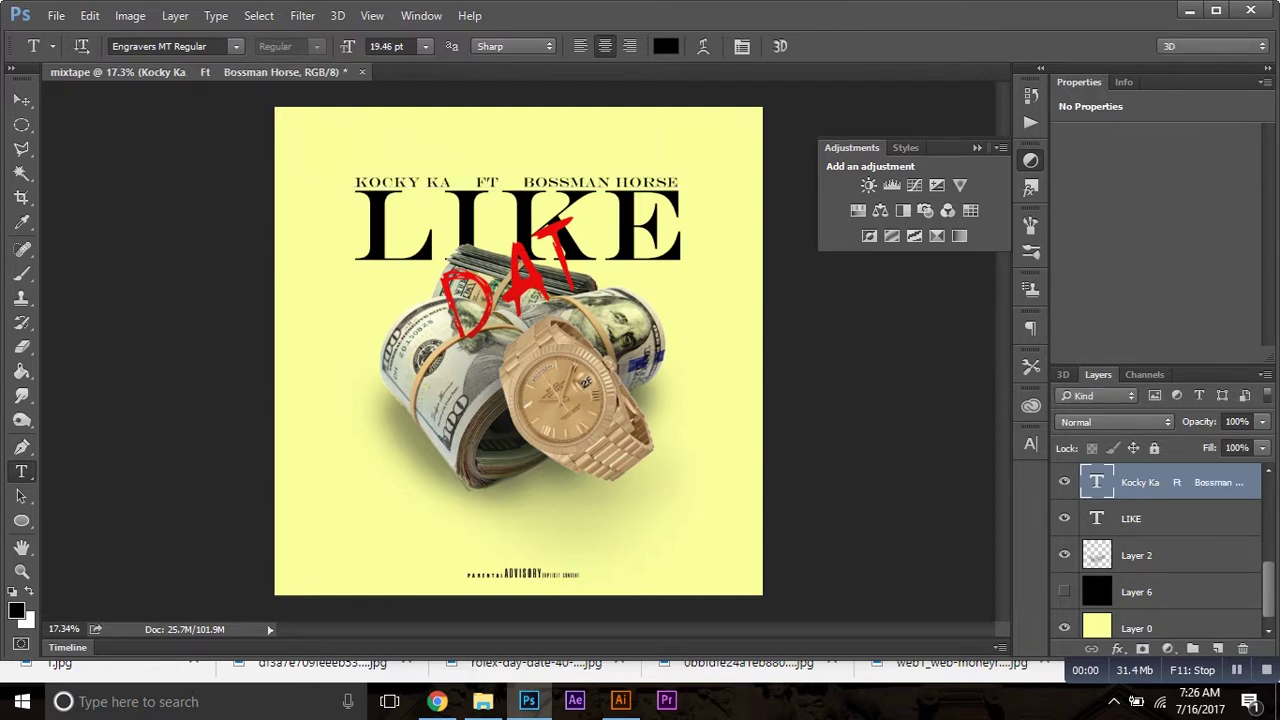